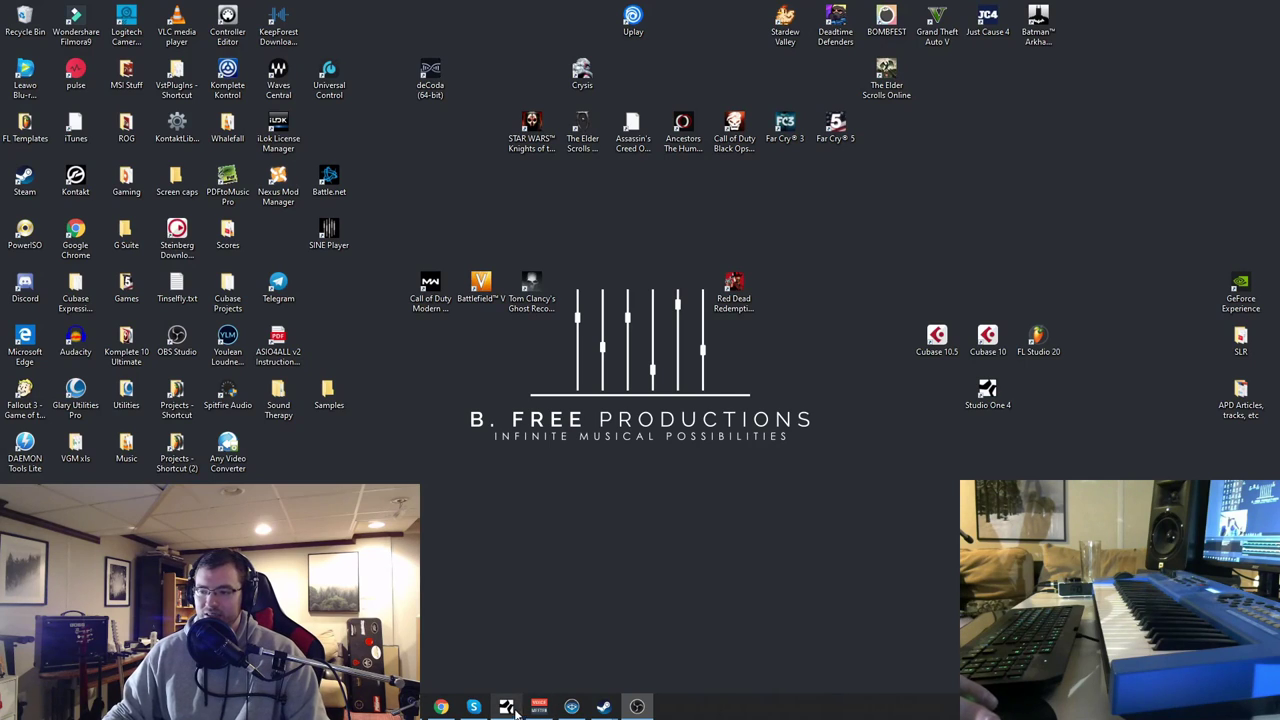
Step: Bring the rast project forward in Studio One and scroll through its ethnic instrument tracks
click(506, 706)
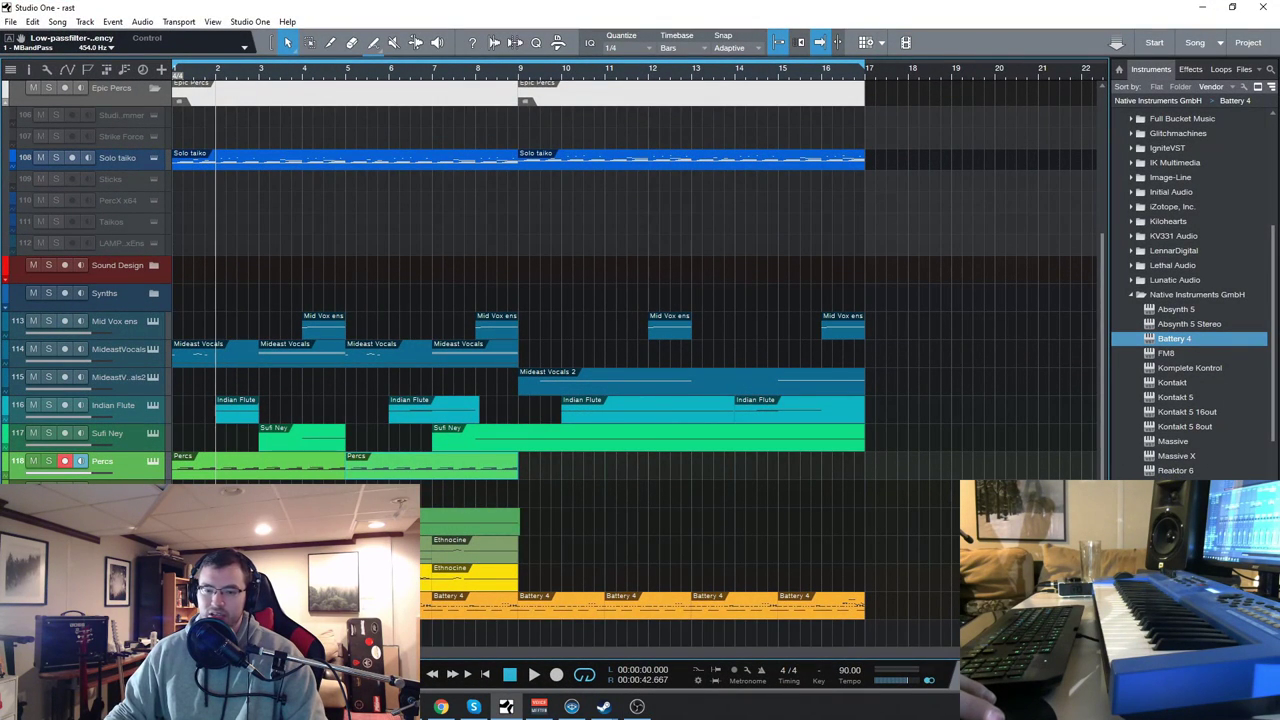
click(637, 706)
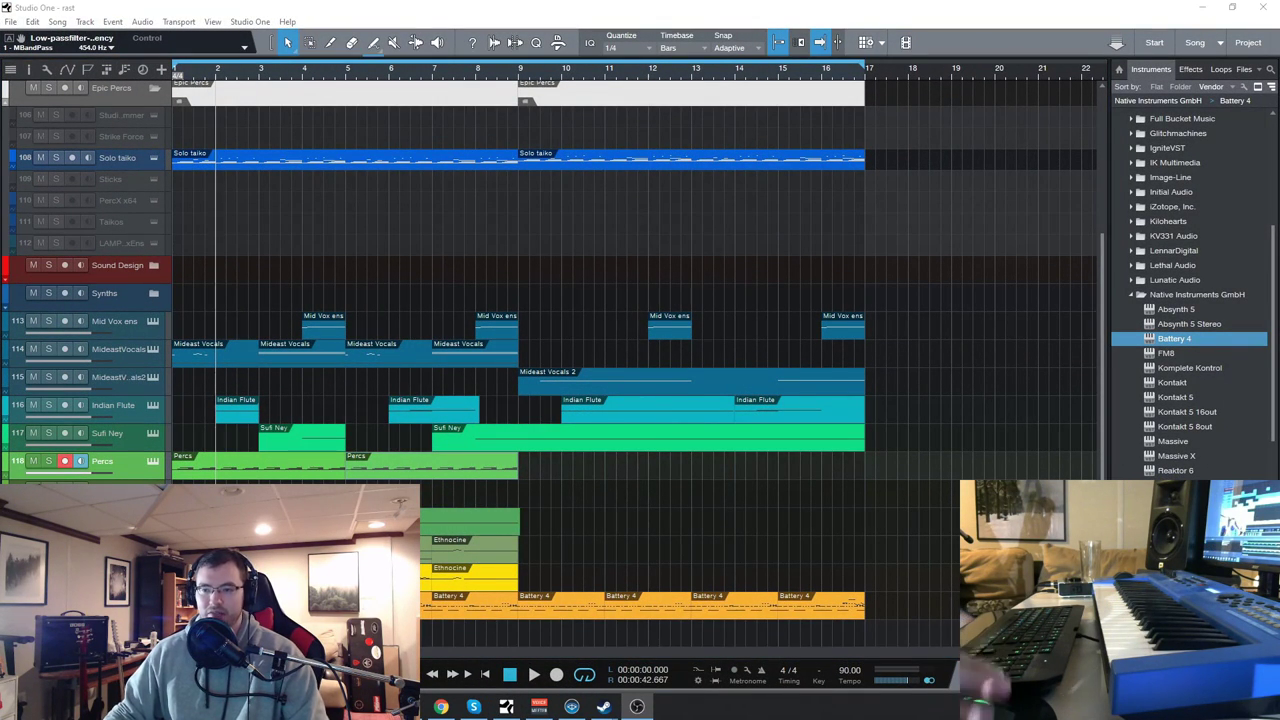
key(alt+Tab)
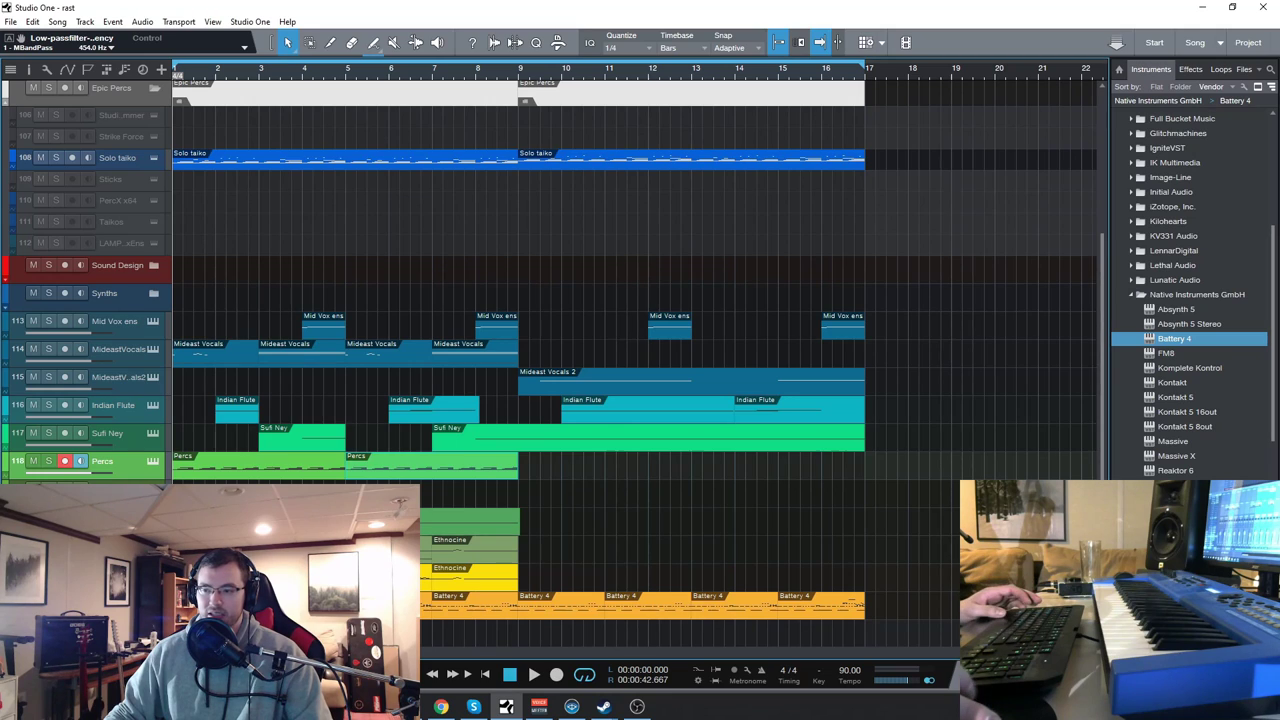
scroll(469, 222, up, 5)
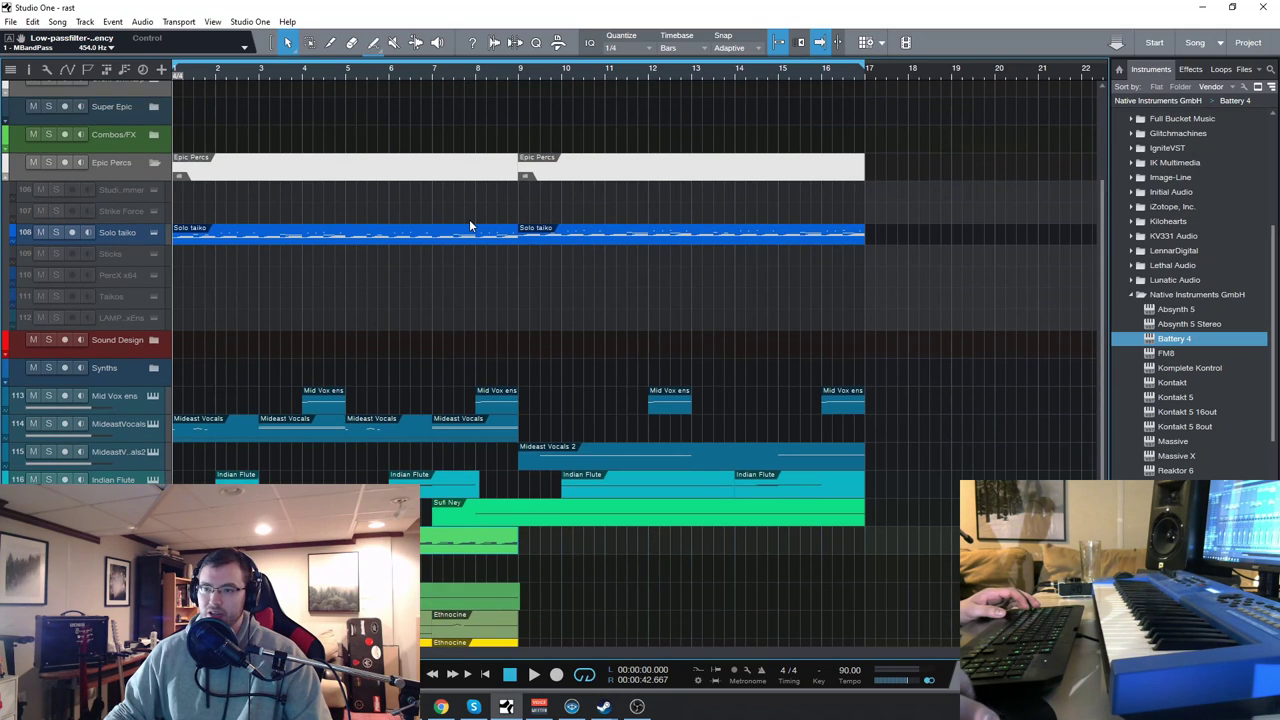
scroll(469, 224, down, 5)
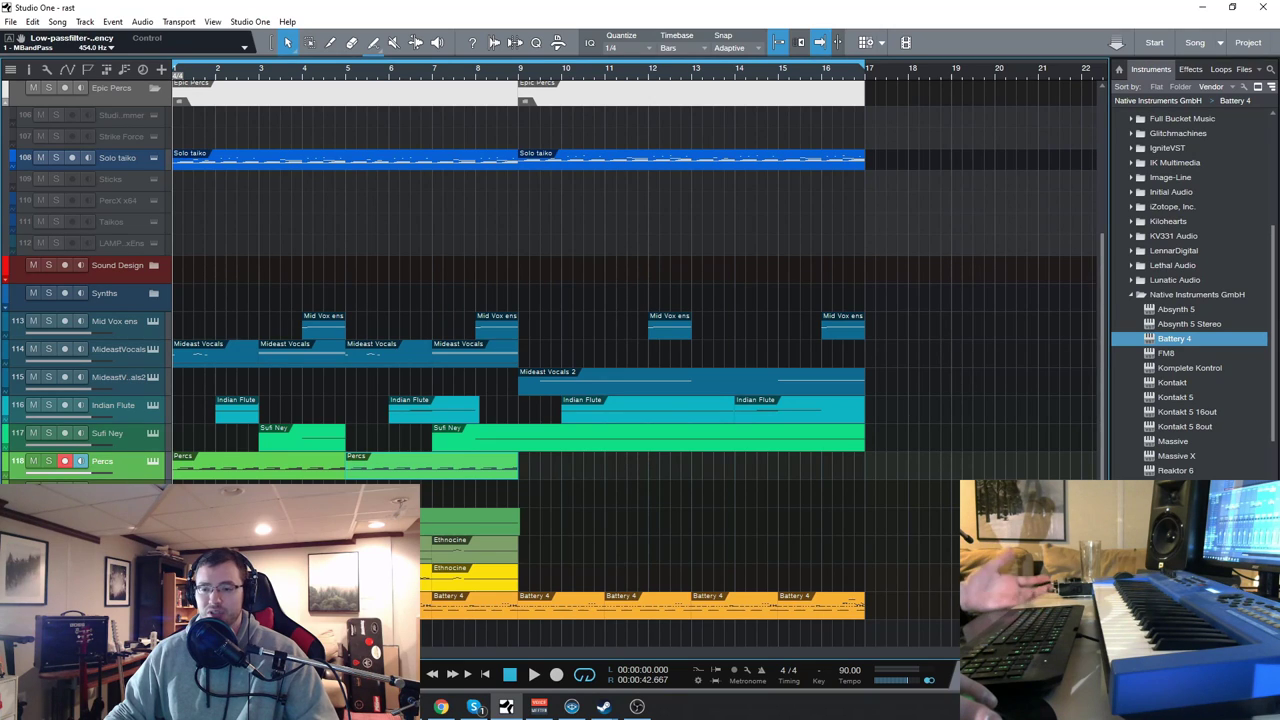
Step: Arm the lower track and look over its Ethnoscapes II instrument
click(100, 522)
click(152, 518)
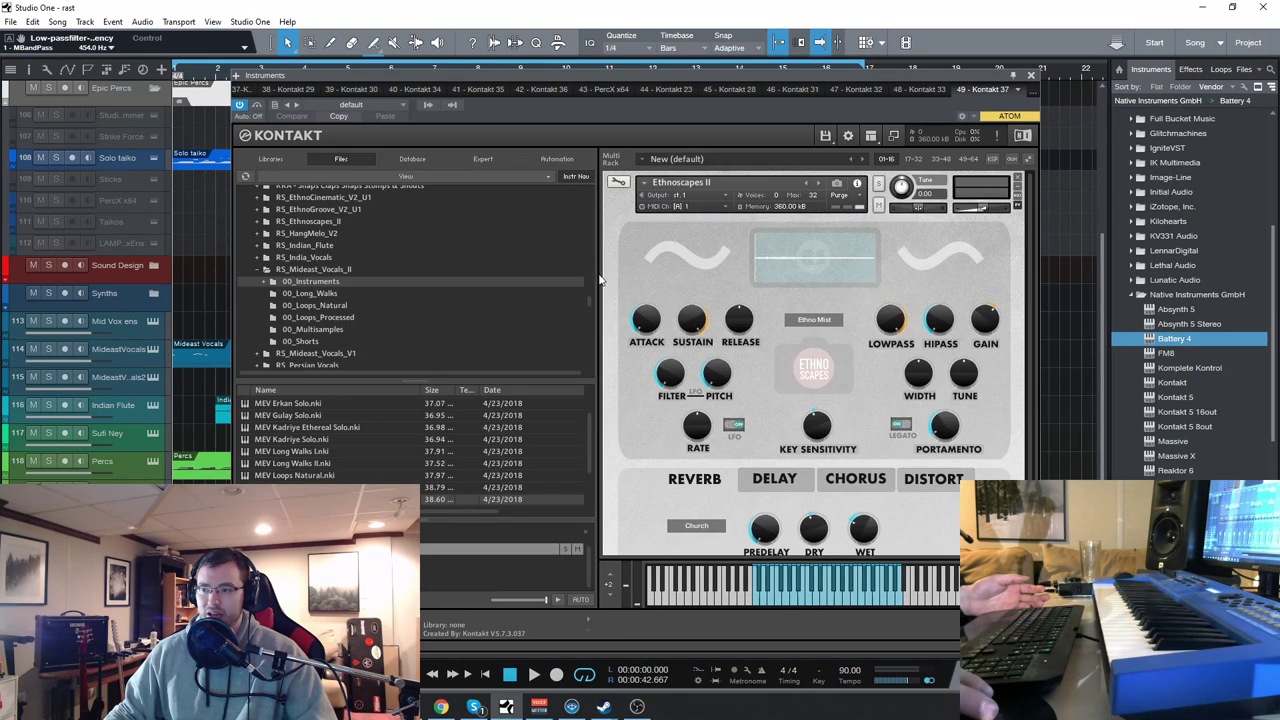
click(1031, 76)
Step: Arm Percs and look over its Anatolian Percussion patch, then arm the Mid Vox ens track
click(100, 461)
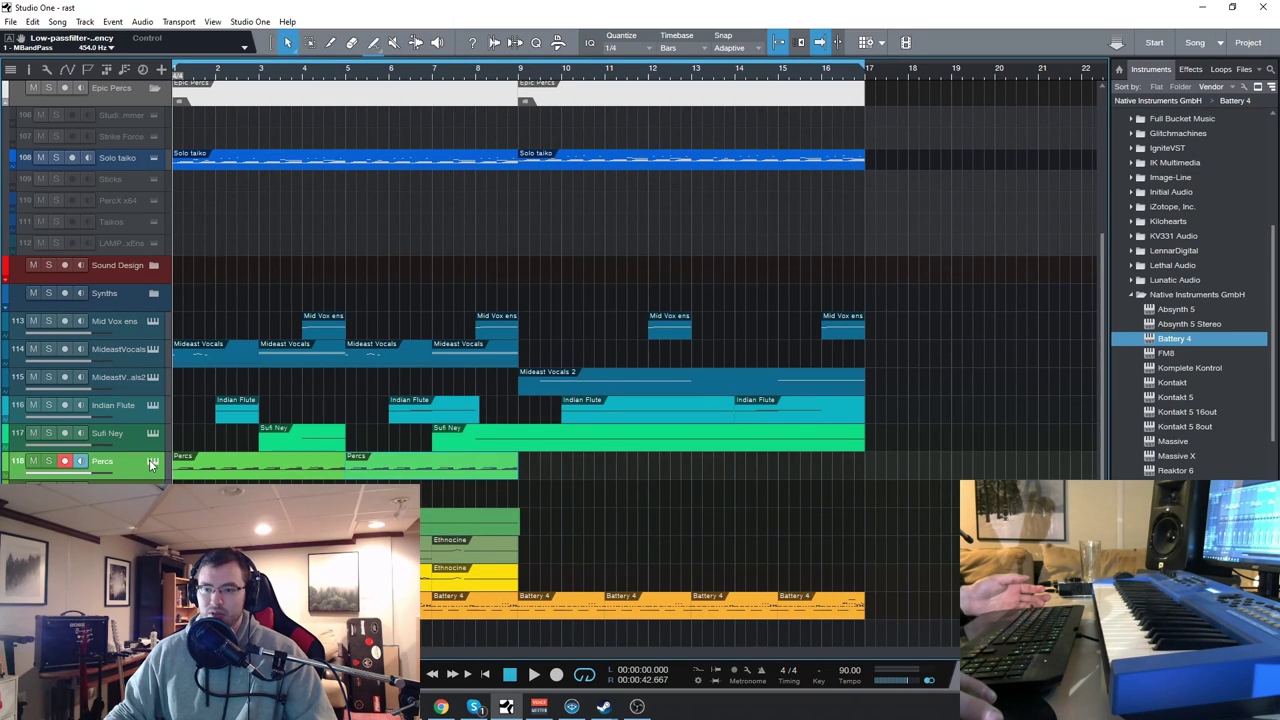
click(149, 459)
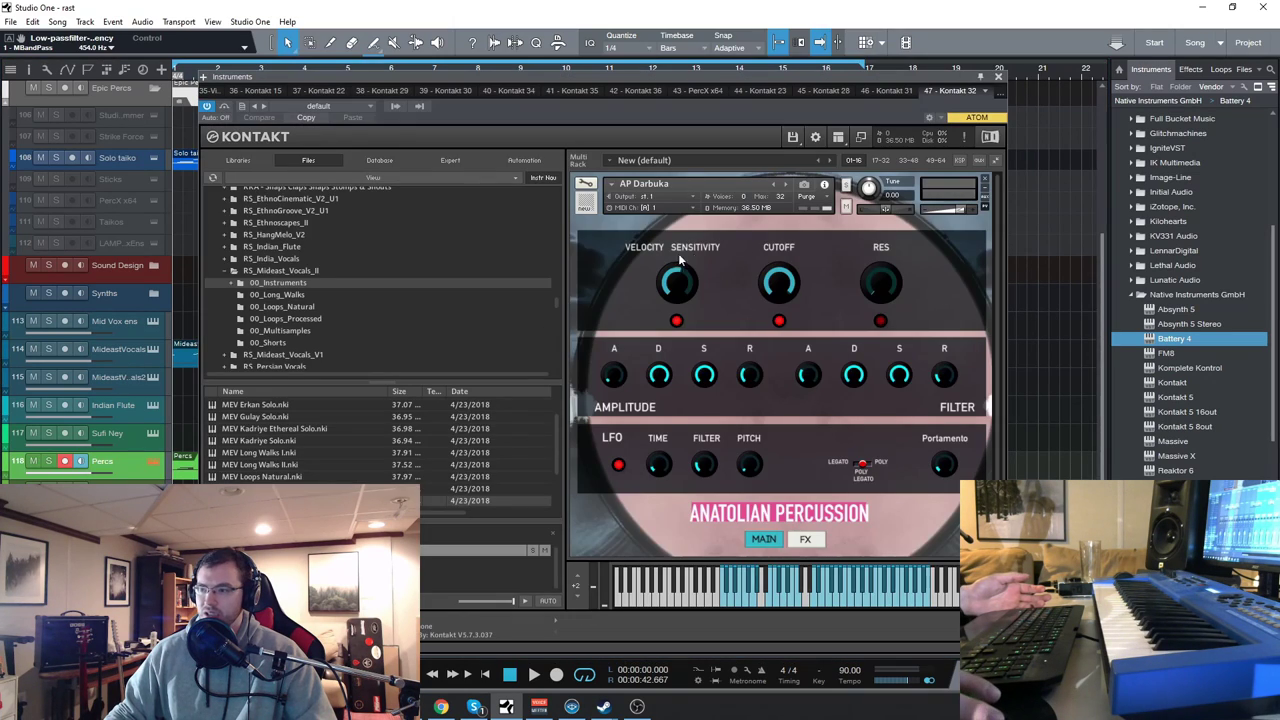
click(998, 77)
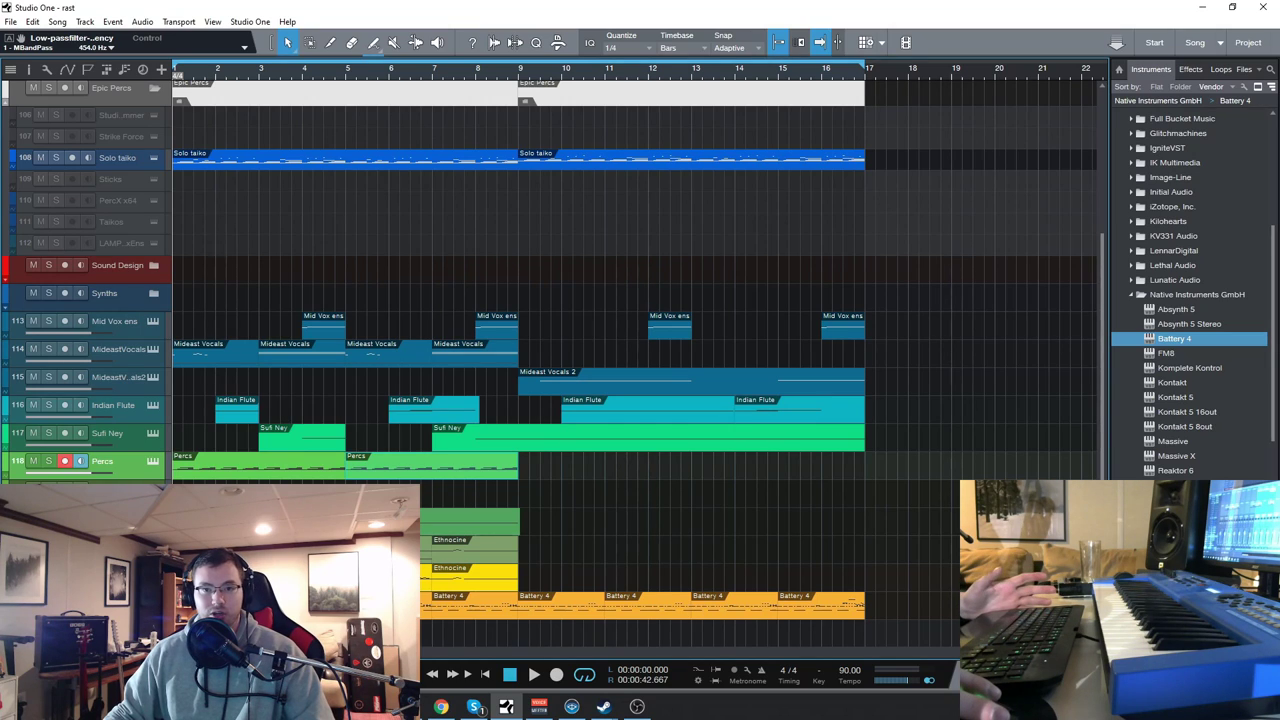
click(497, 325)
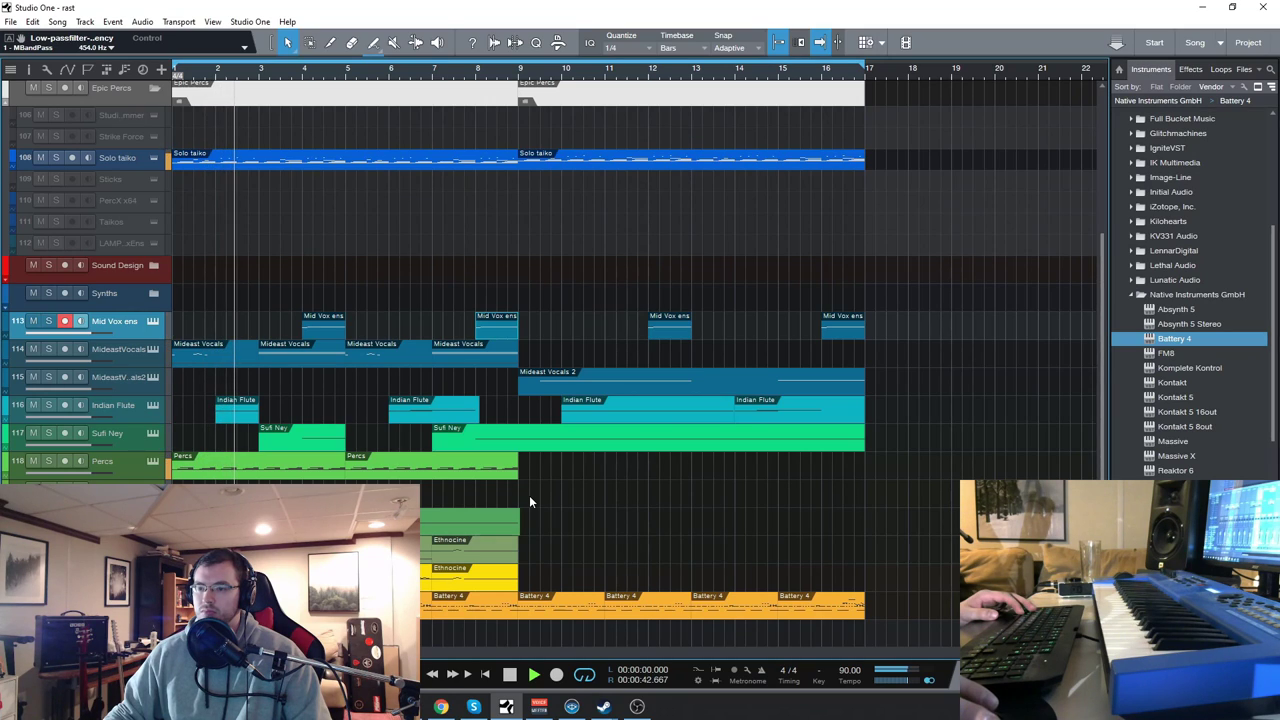
Step: Save the project, shrink all track heights, and review the Sufi Ney Long Patterns II patch
key(ctrl+b)
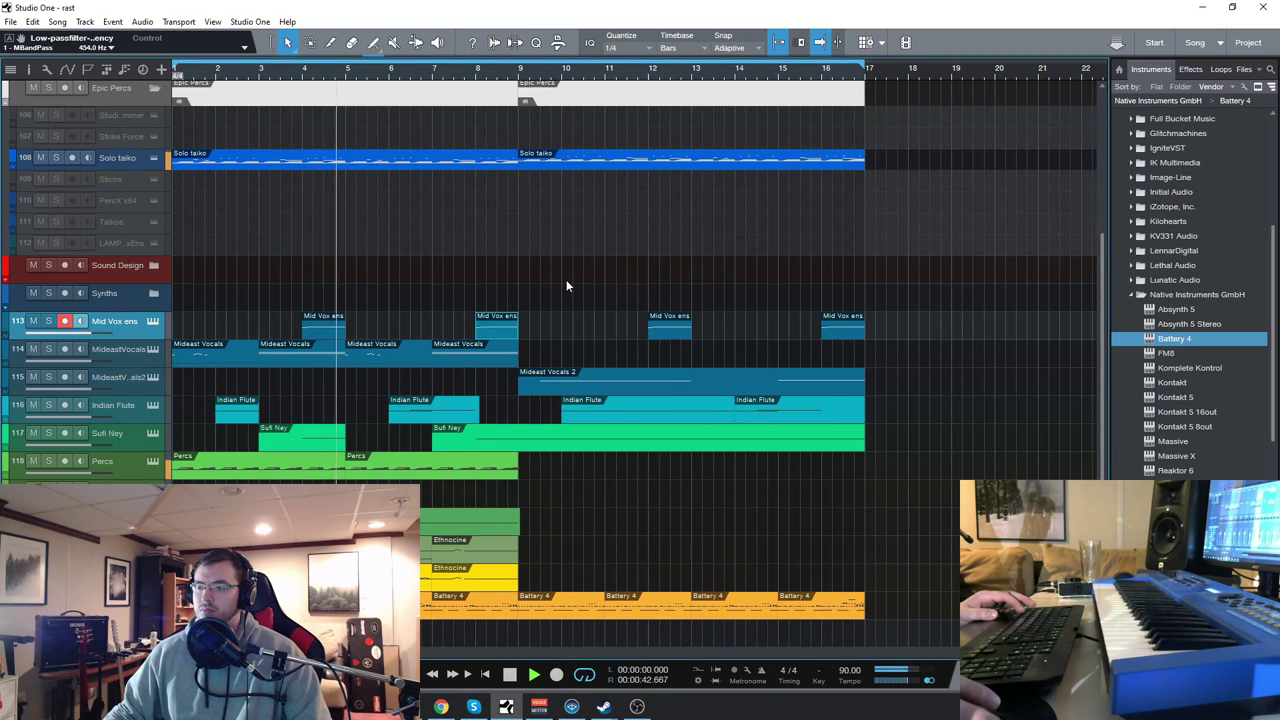
key(shift+w)
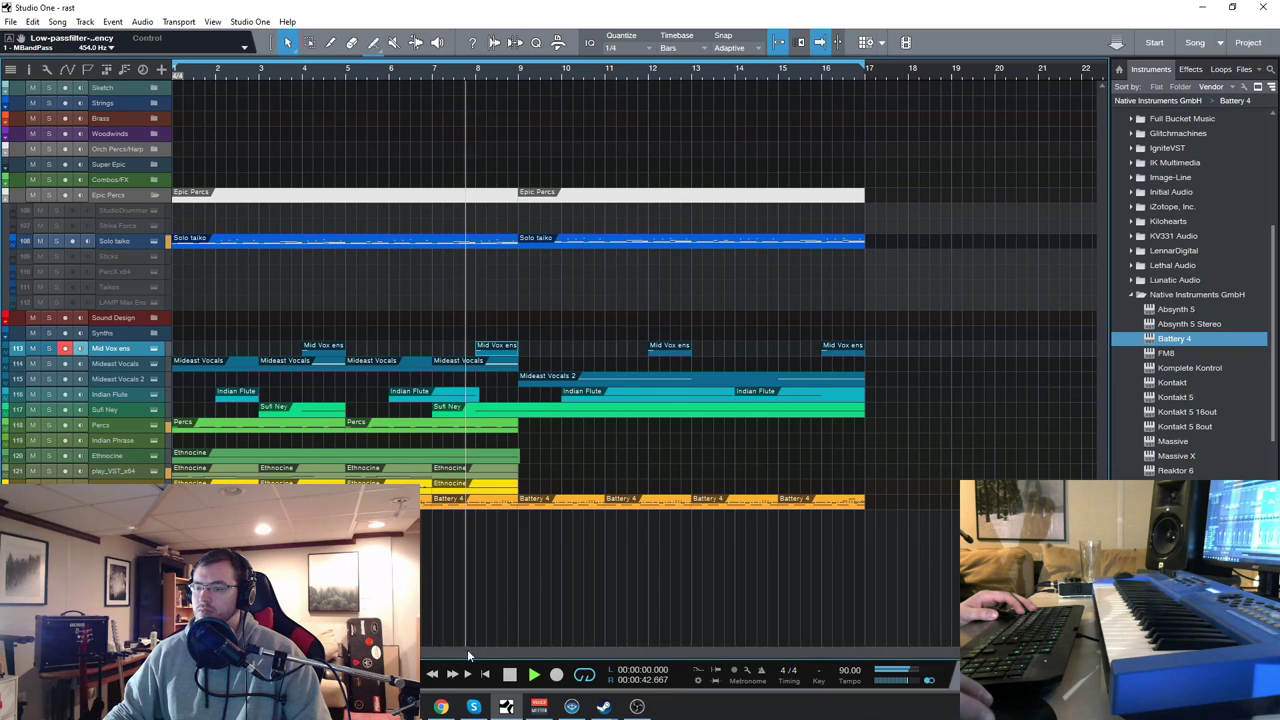
click(155, 408)
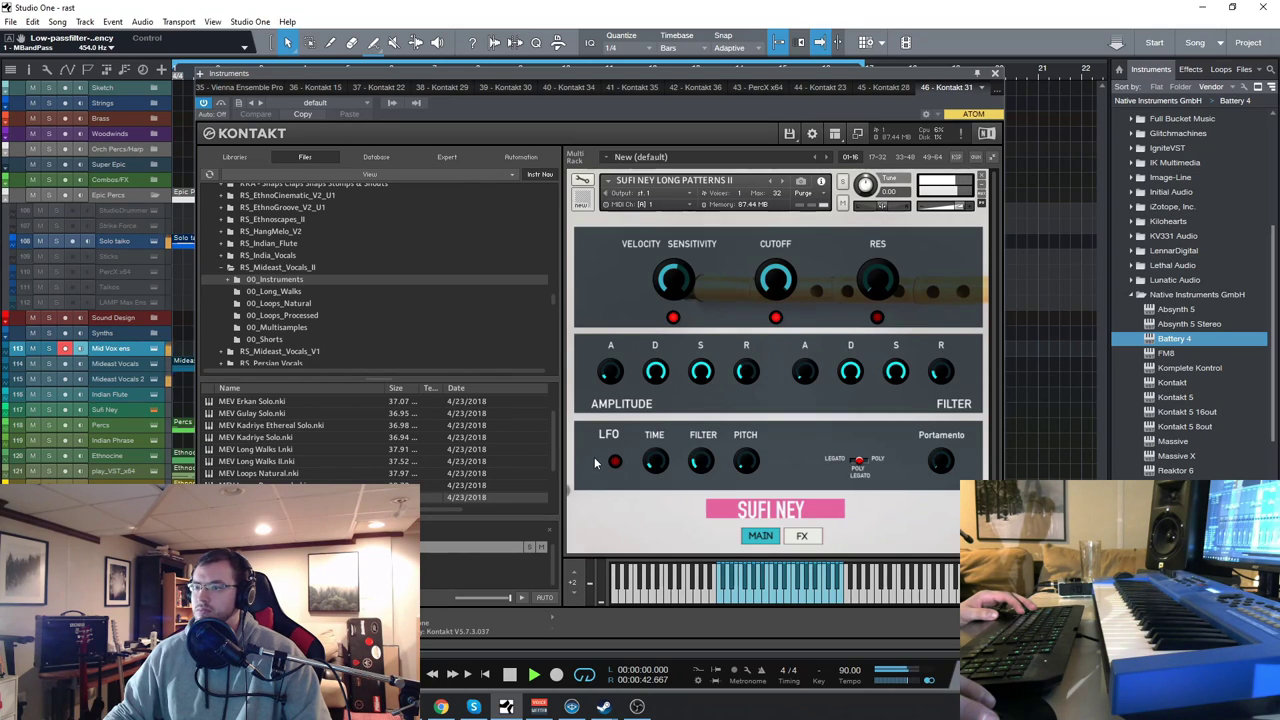
click(997, 75)
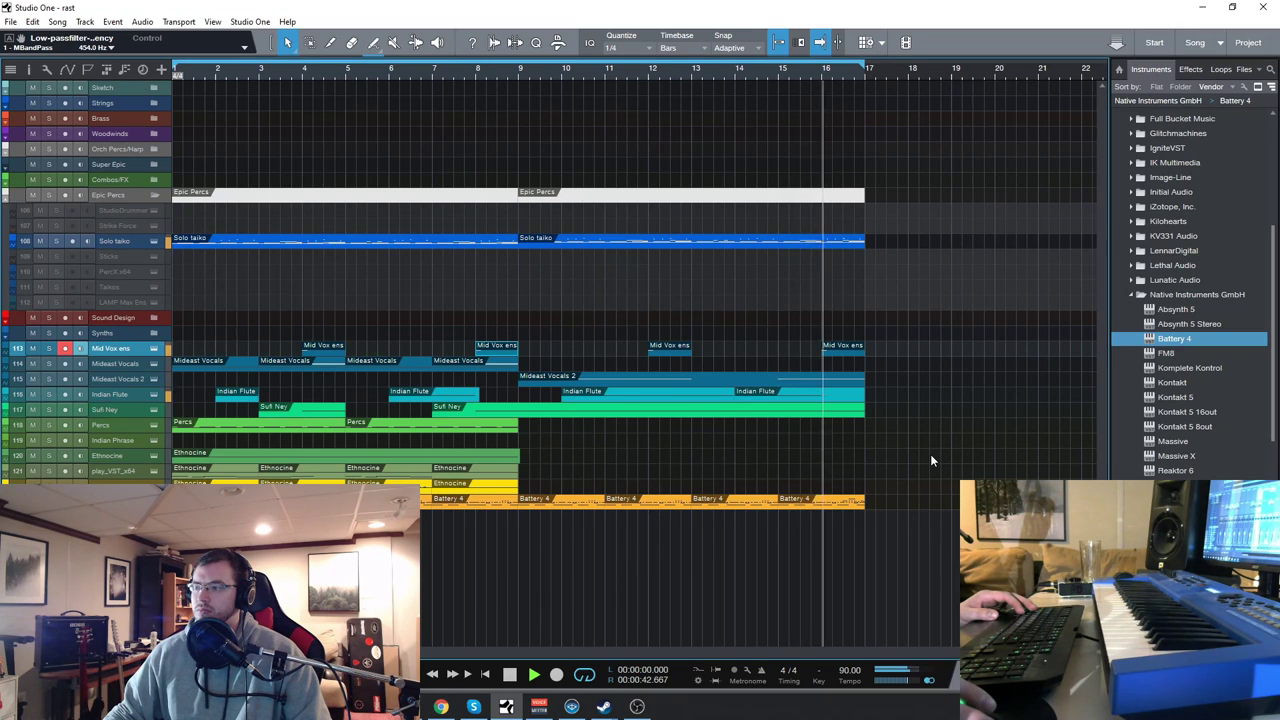
Step: Turn off section looping, stop playback, and check the Mid Vox ens Mideast Vocals II instrument
click(588, 680)
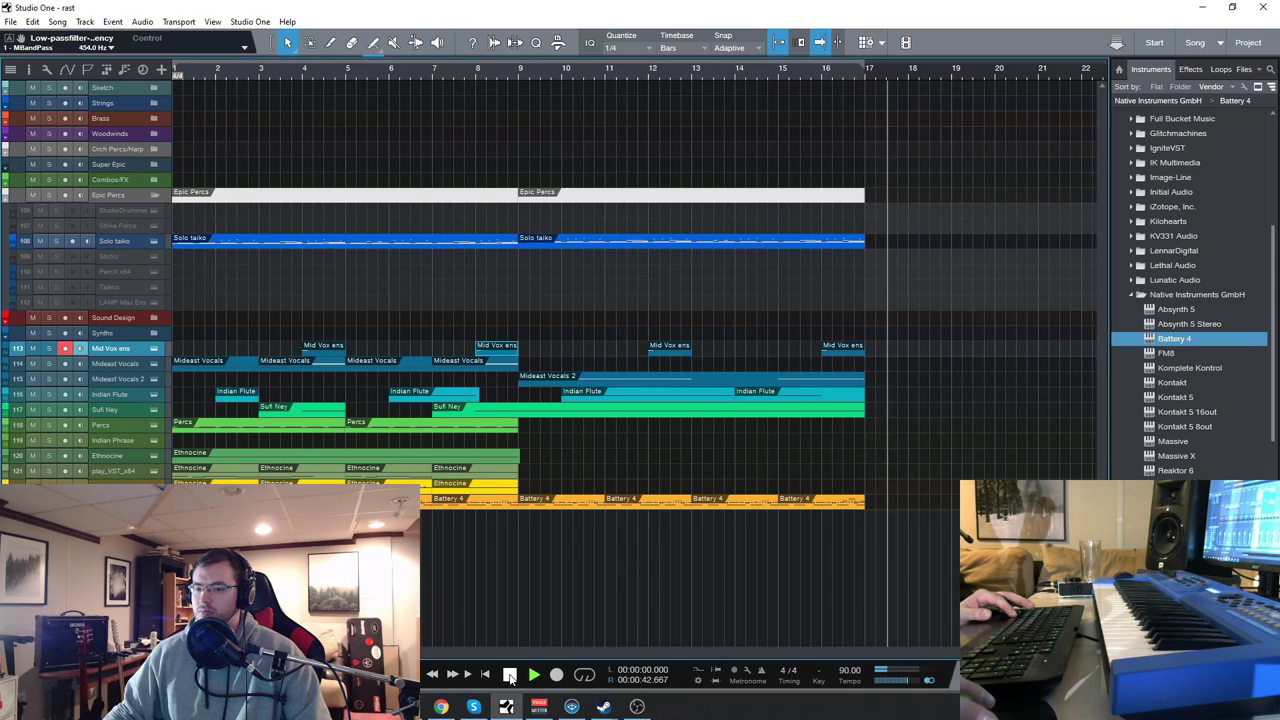
click(510, 676)
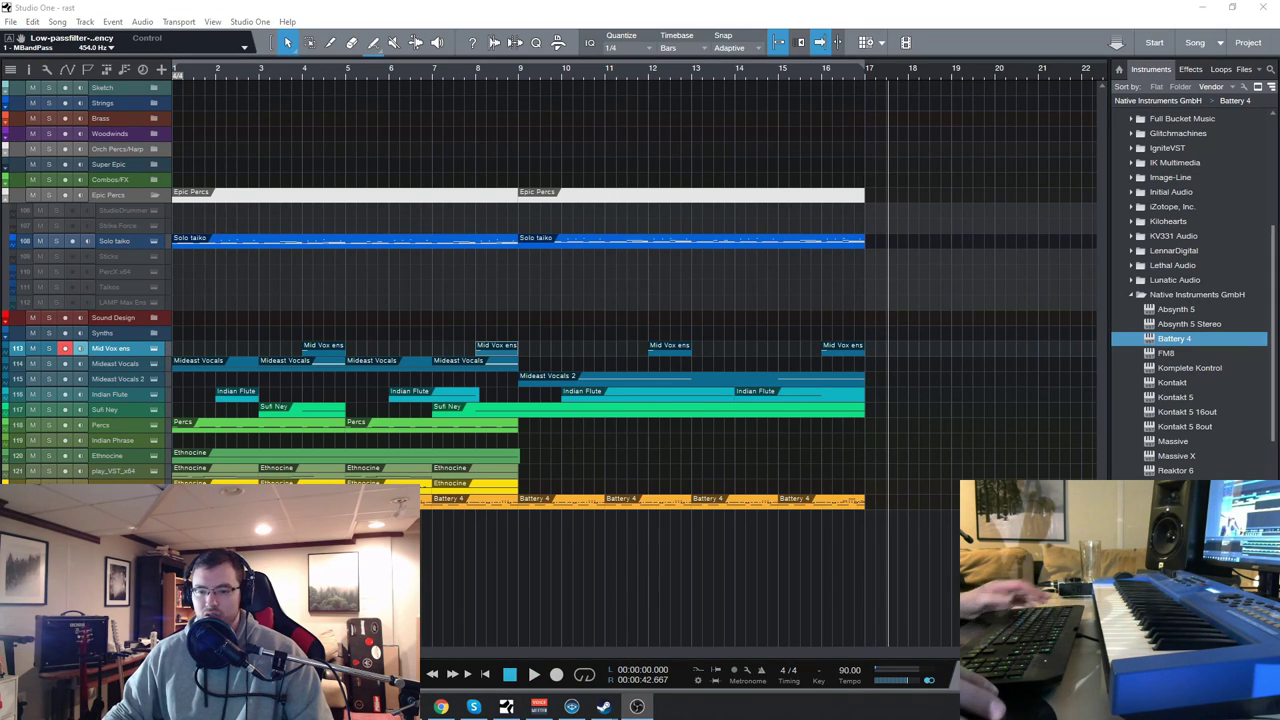
click(117, 348)
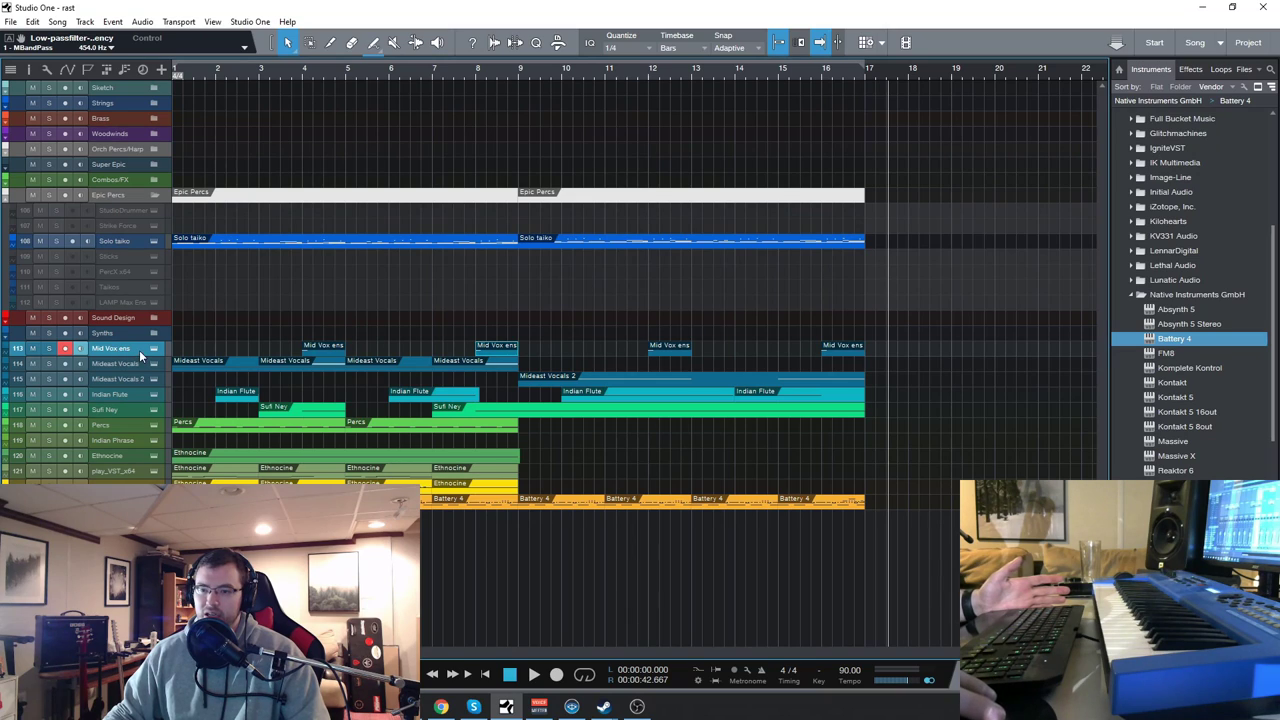
click(152, 348)
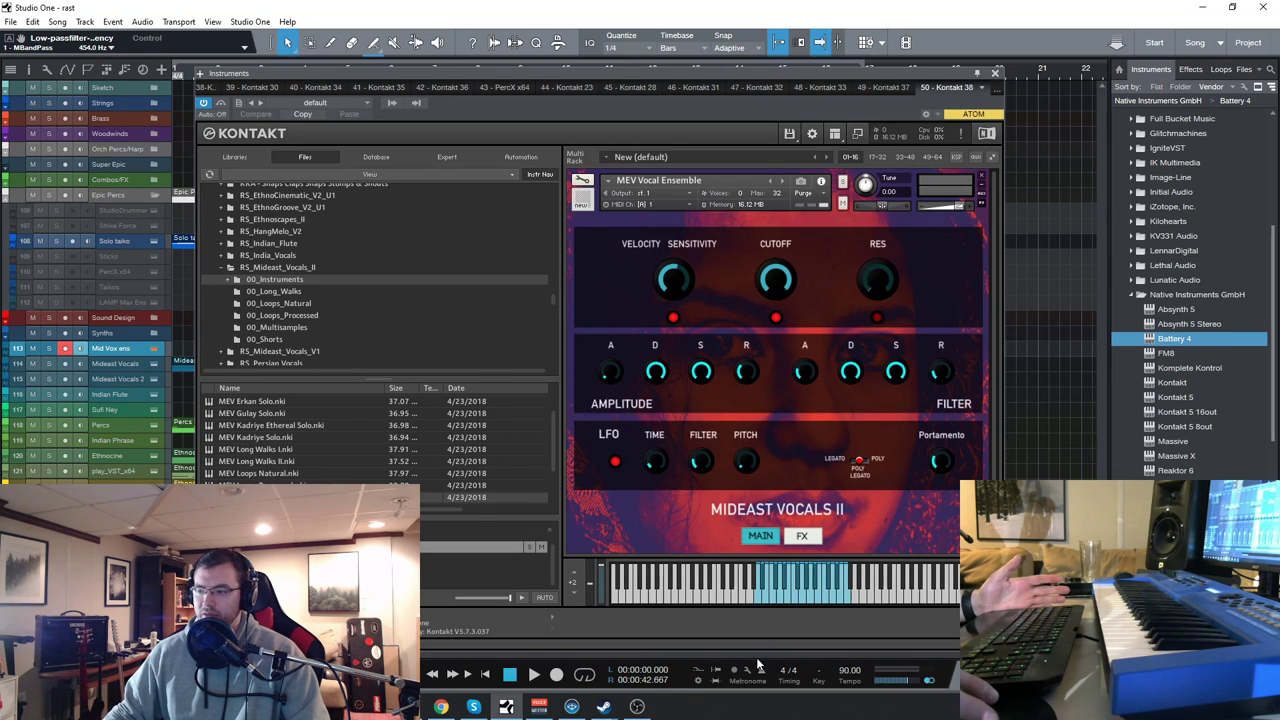
click(995, 75)
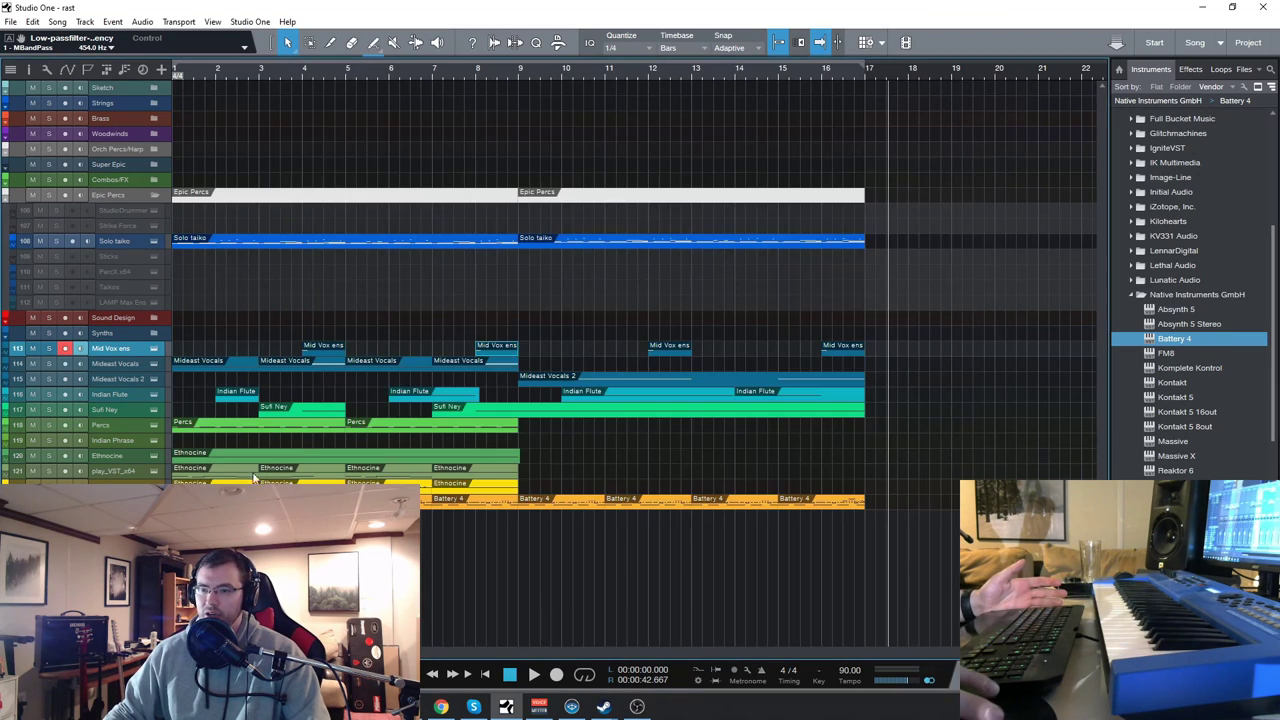
Step: Arm the Mideast Vocals and Mideast Vocals 2 tracks, then review the Indian Flute instrument
click(135, 365)
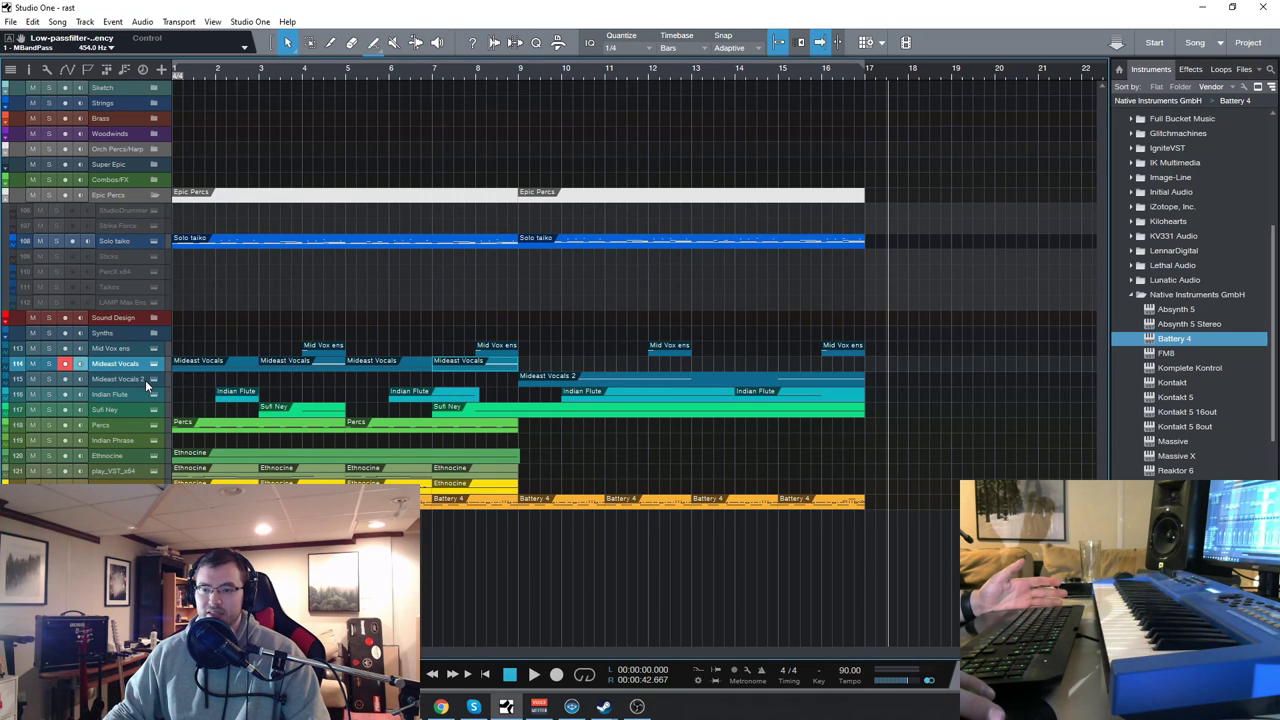
click(148, 379)
click(145, 395)
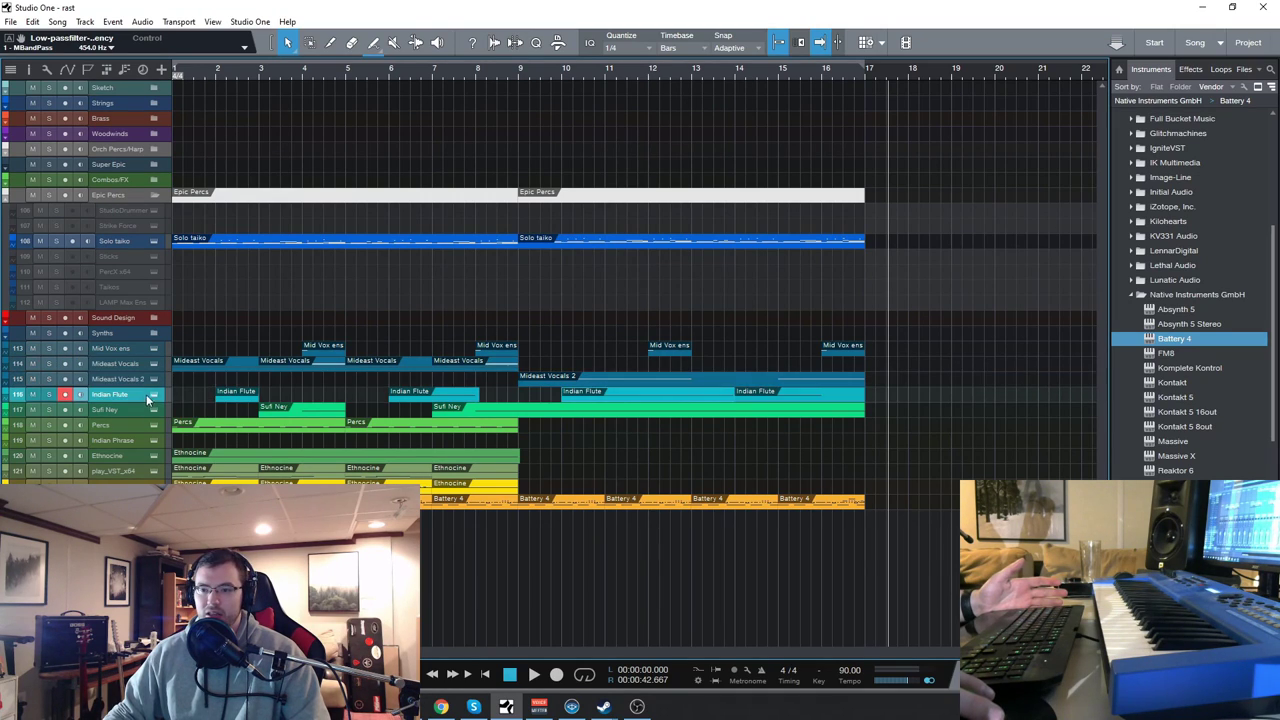
click(150, 393)
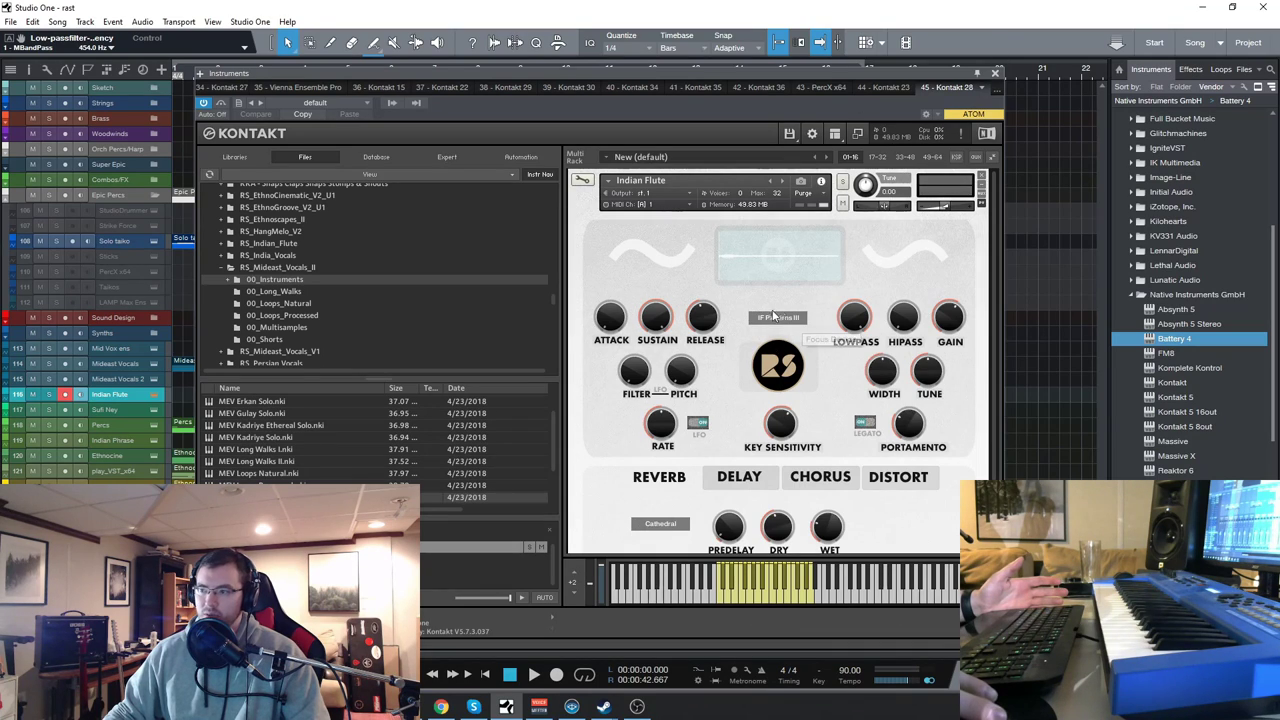
click(995, 74)
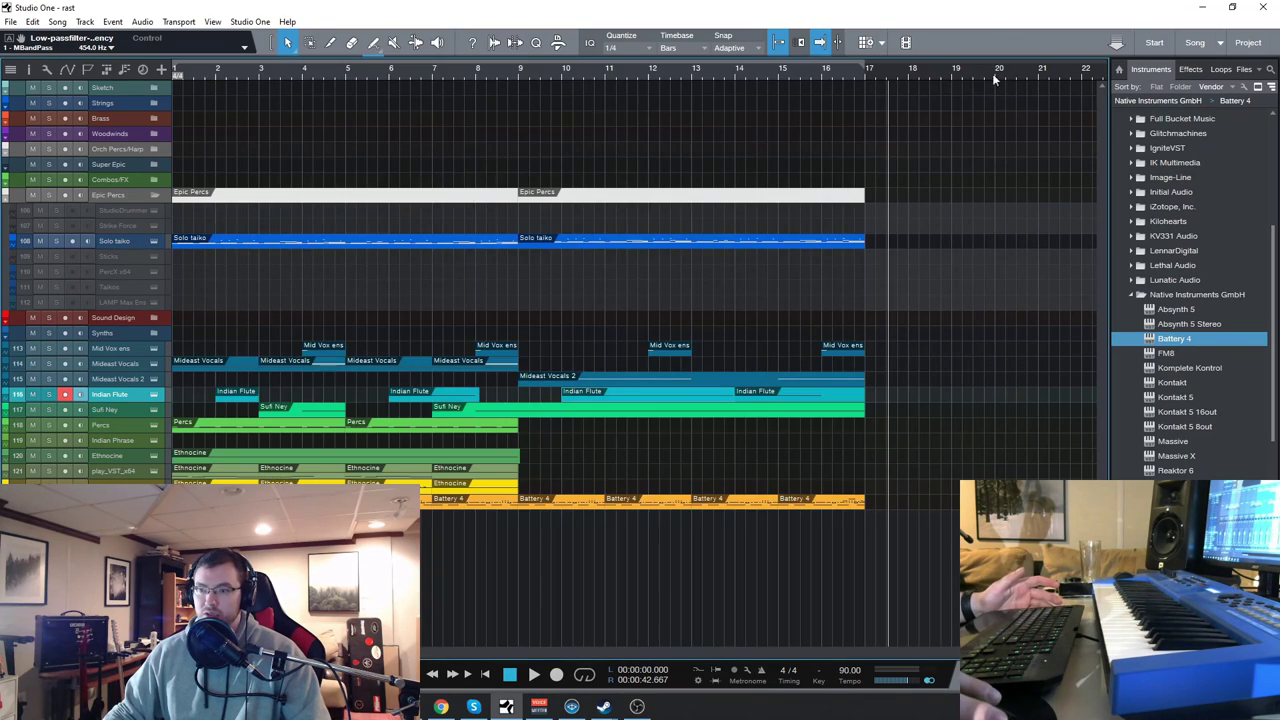
Step: Review the Sufi Ney instrument, then arm Ethnocine and check its Ethnoscapes II patch
click(140, 413)
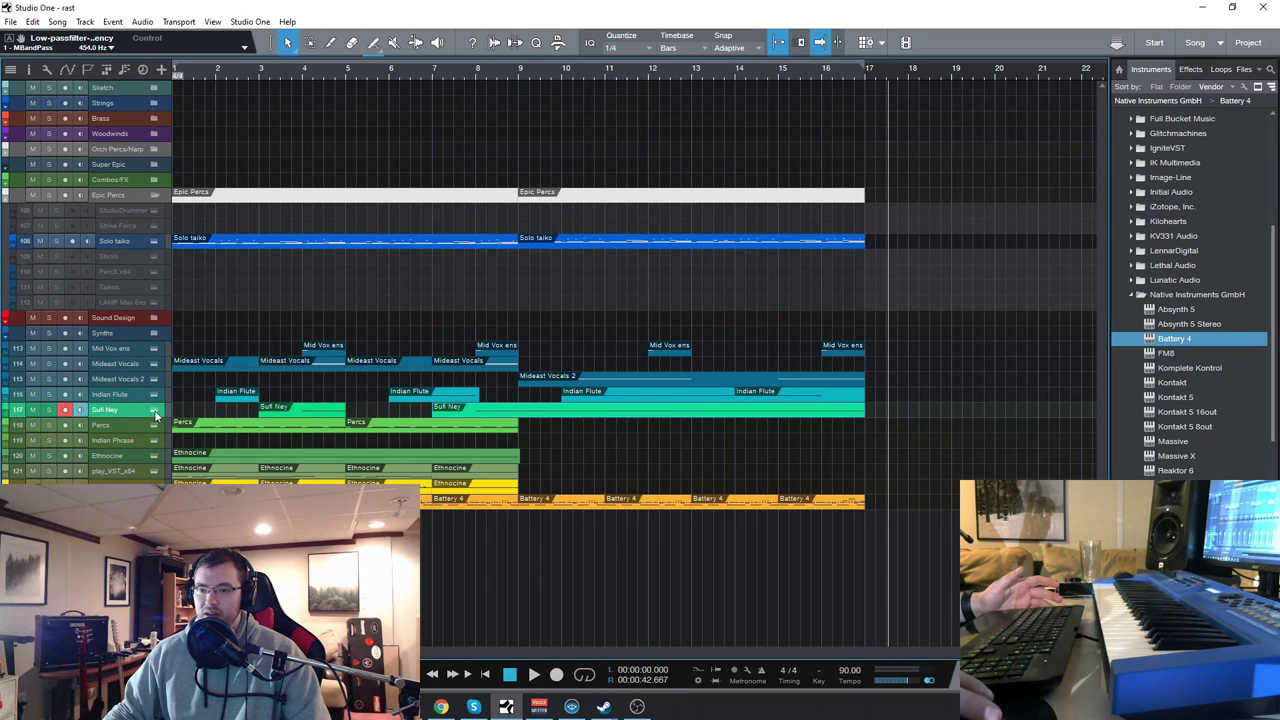
click(154, 410)
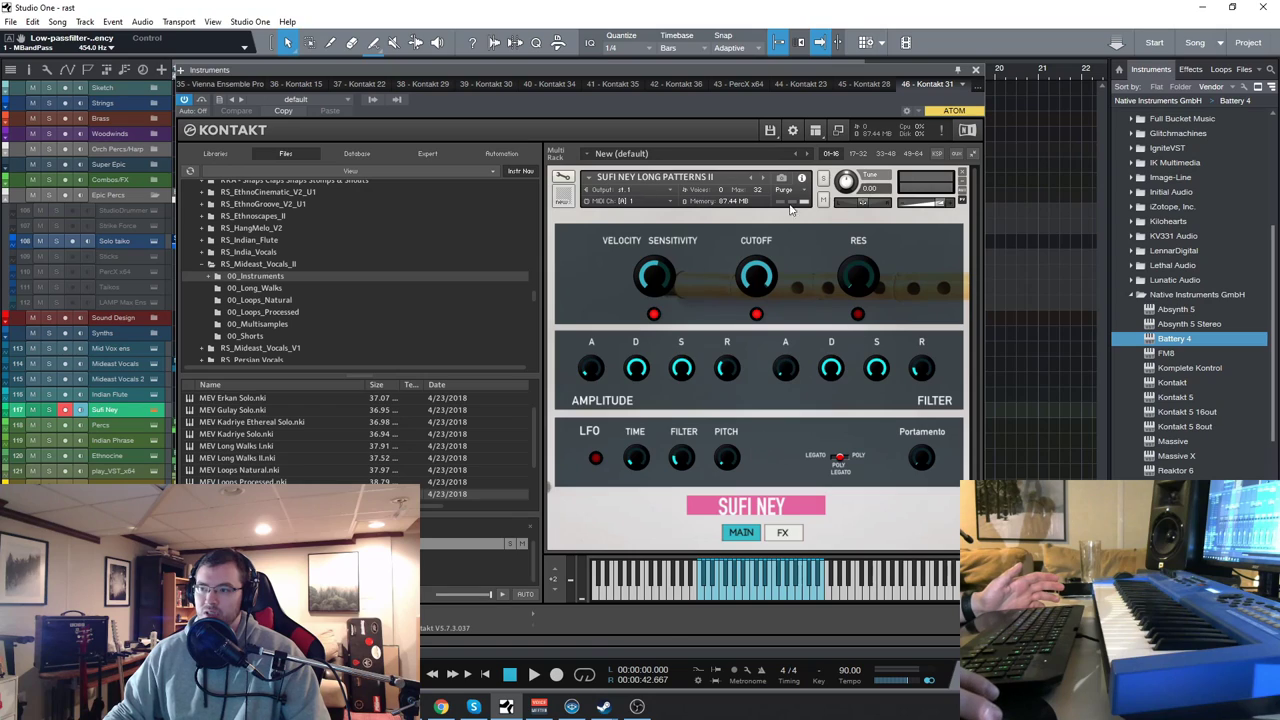
click(975, 72)
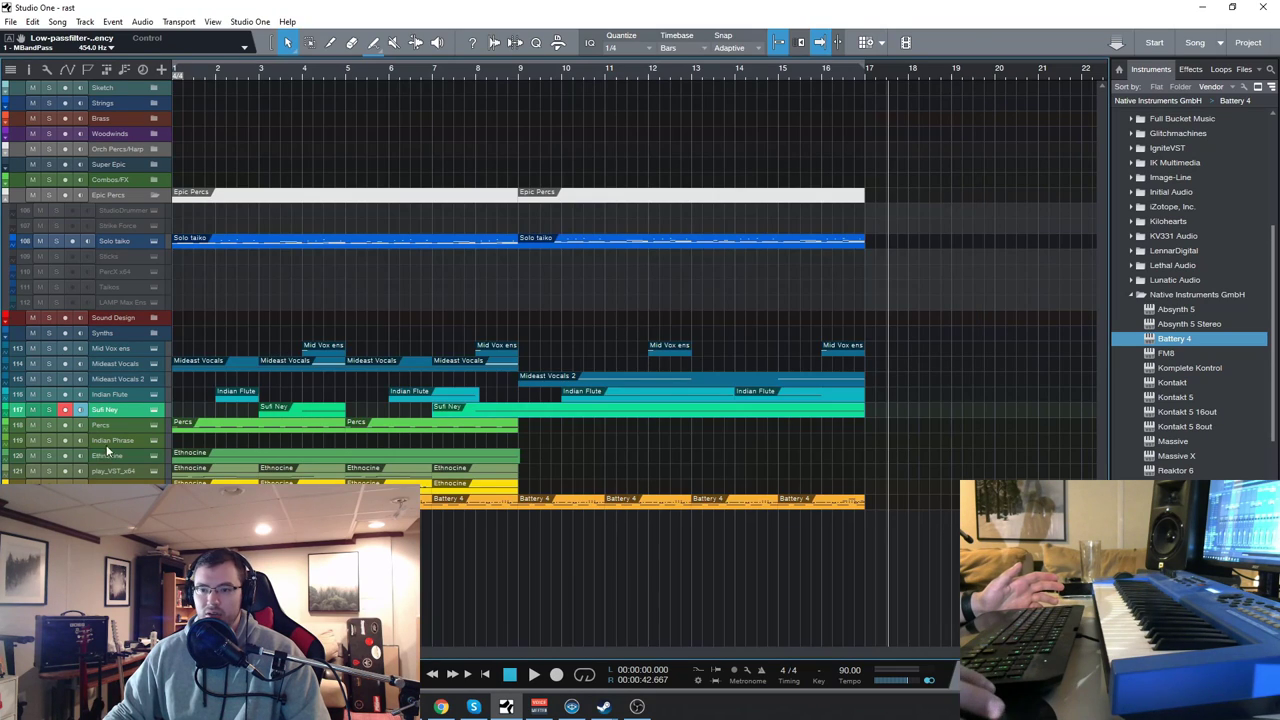
click(140, 455)
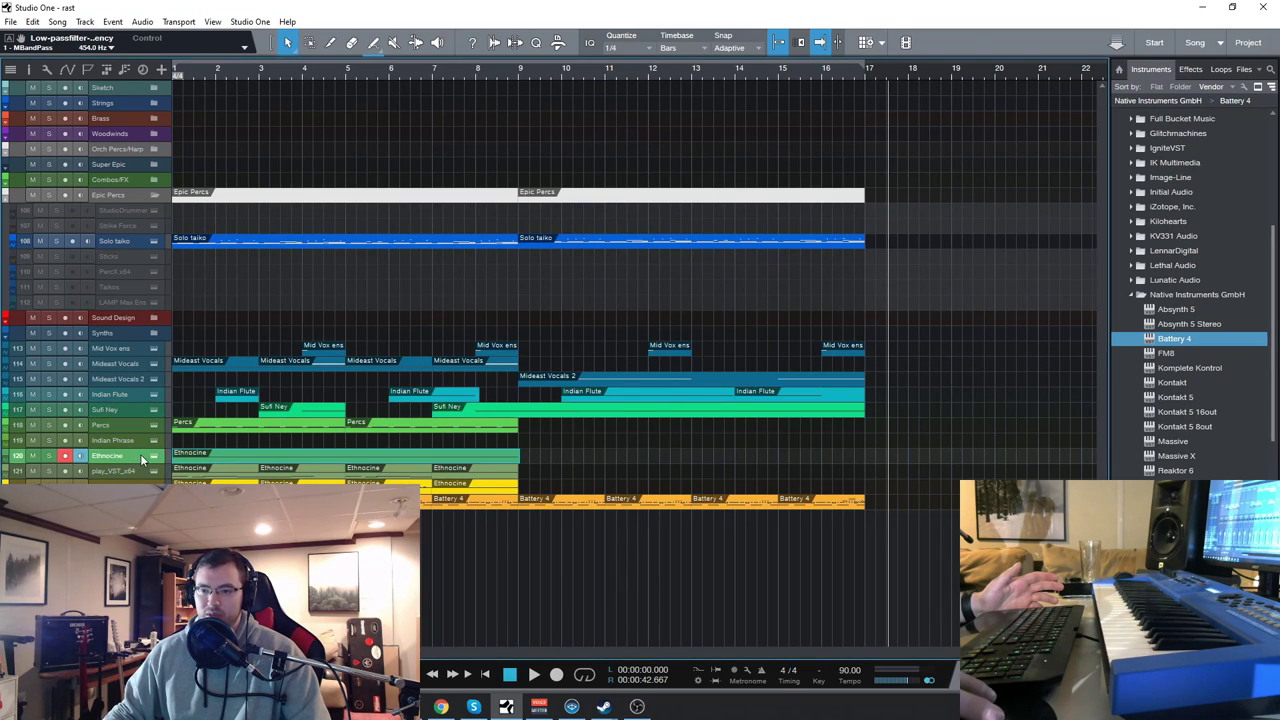
click(154, 457)
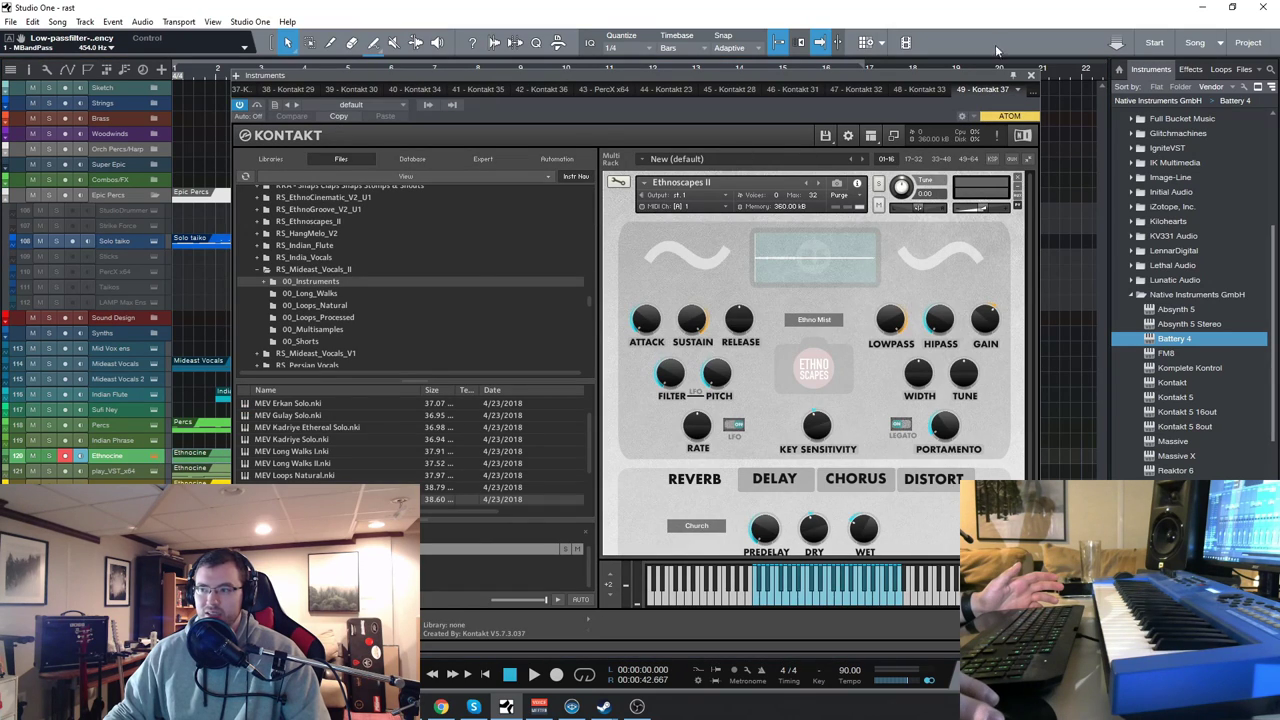
click(1031, 76)
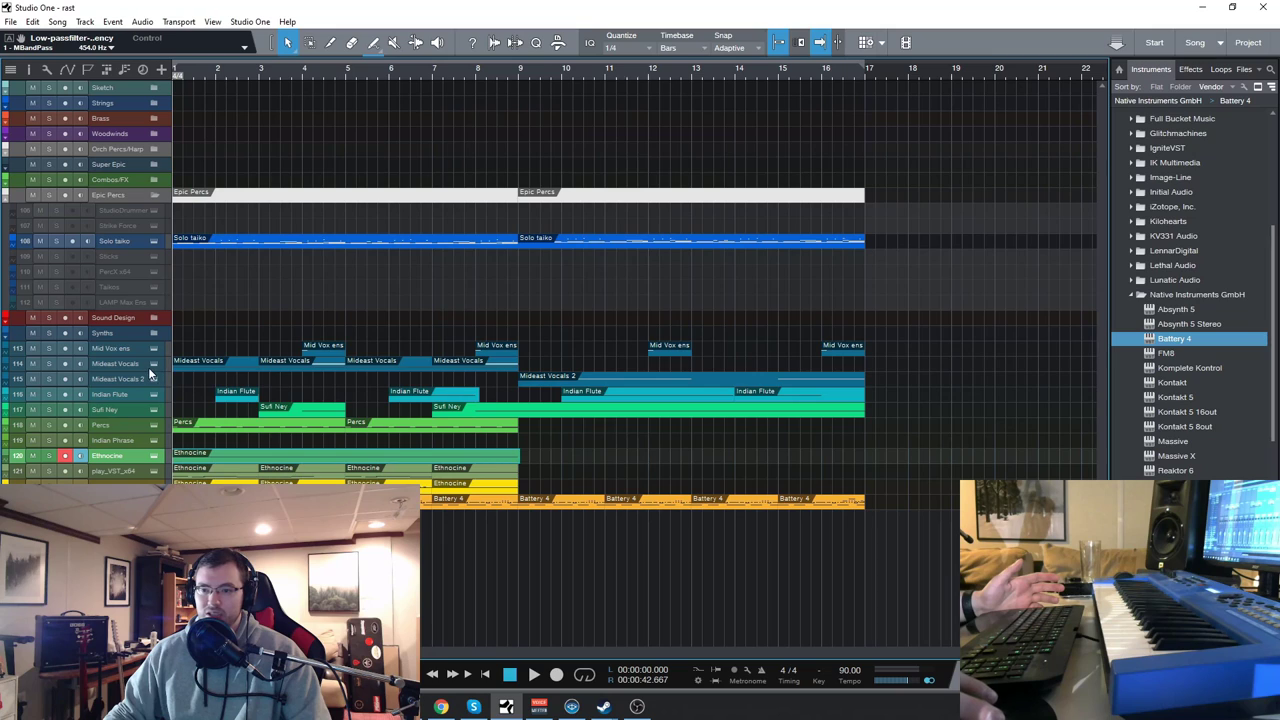
Step: Arm the Mid Vox ens track and check its MEV Vocal Ensemble instrument
click(144, 365)
click(146, 350)
click(153, 349)
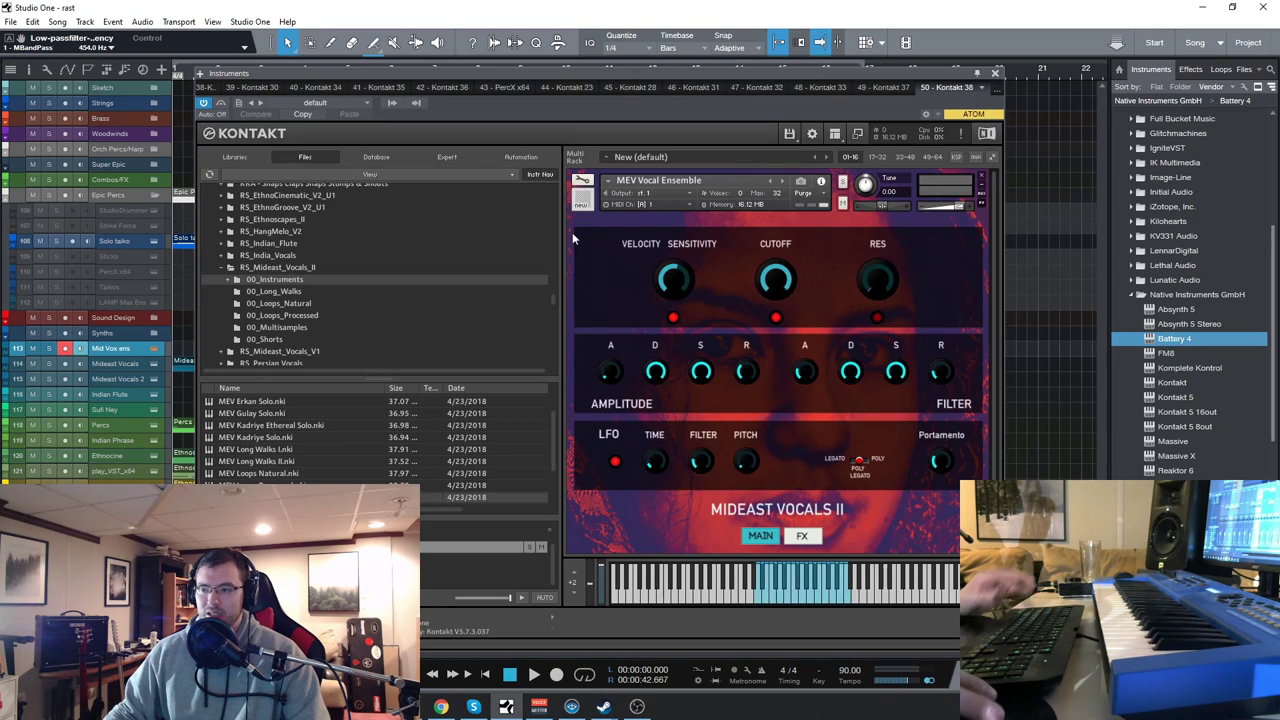
click(995, 73)
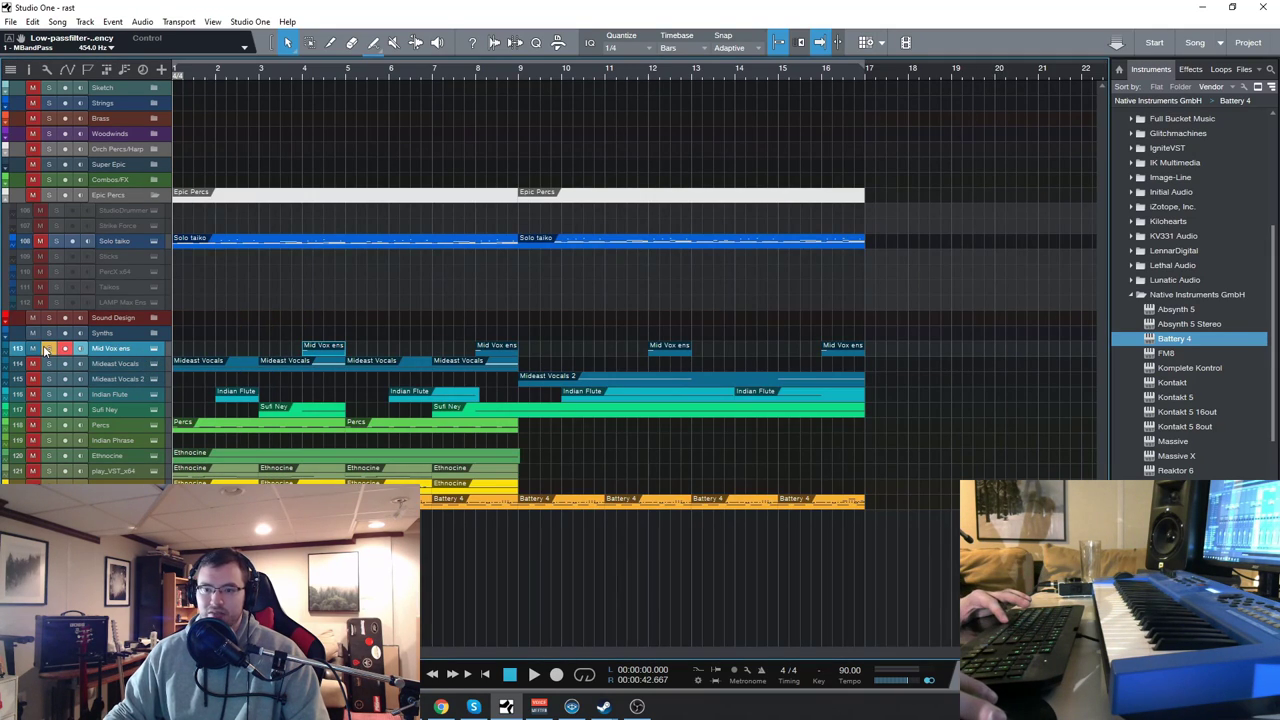
Step: Play the song from bar 4 through bar 8, then recheck the MEV Vocal Ensemble patch
click(303, 89)
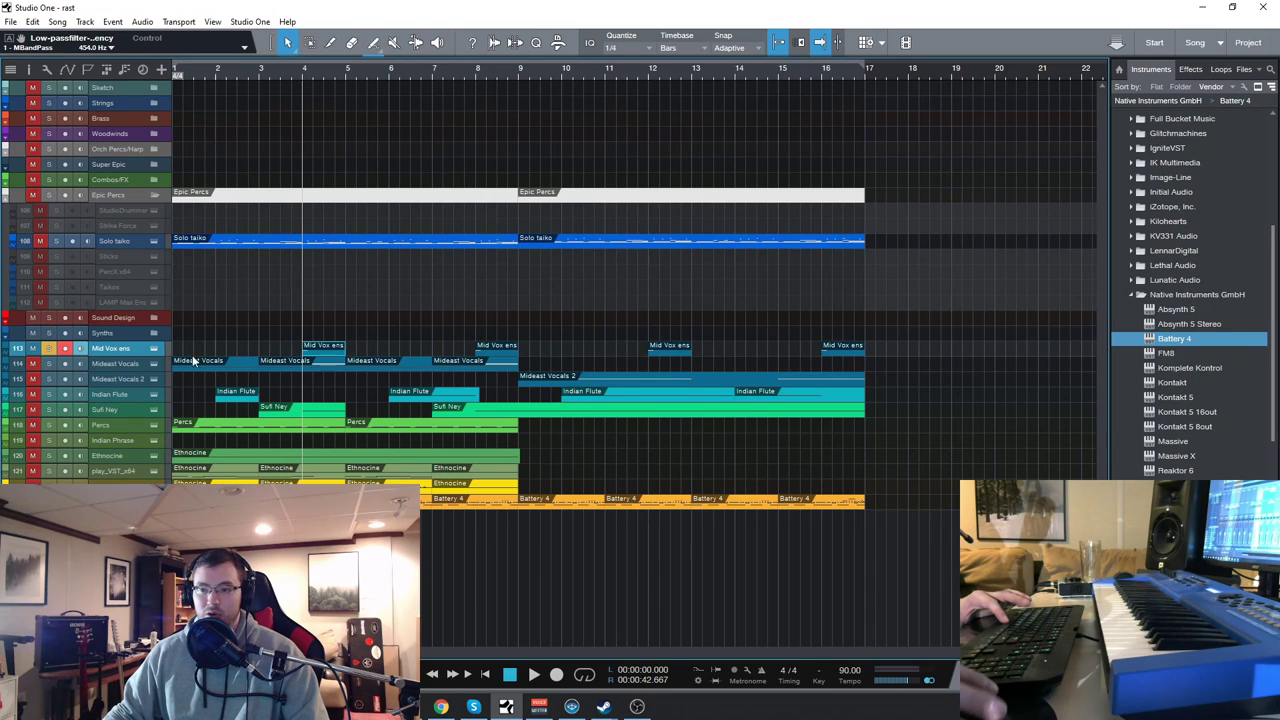
key(space)
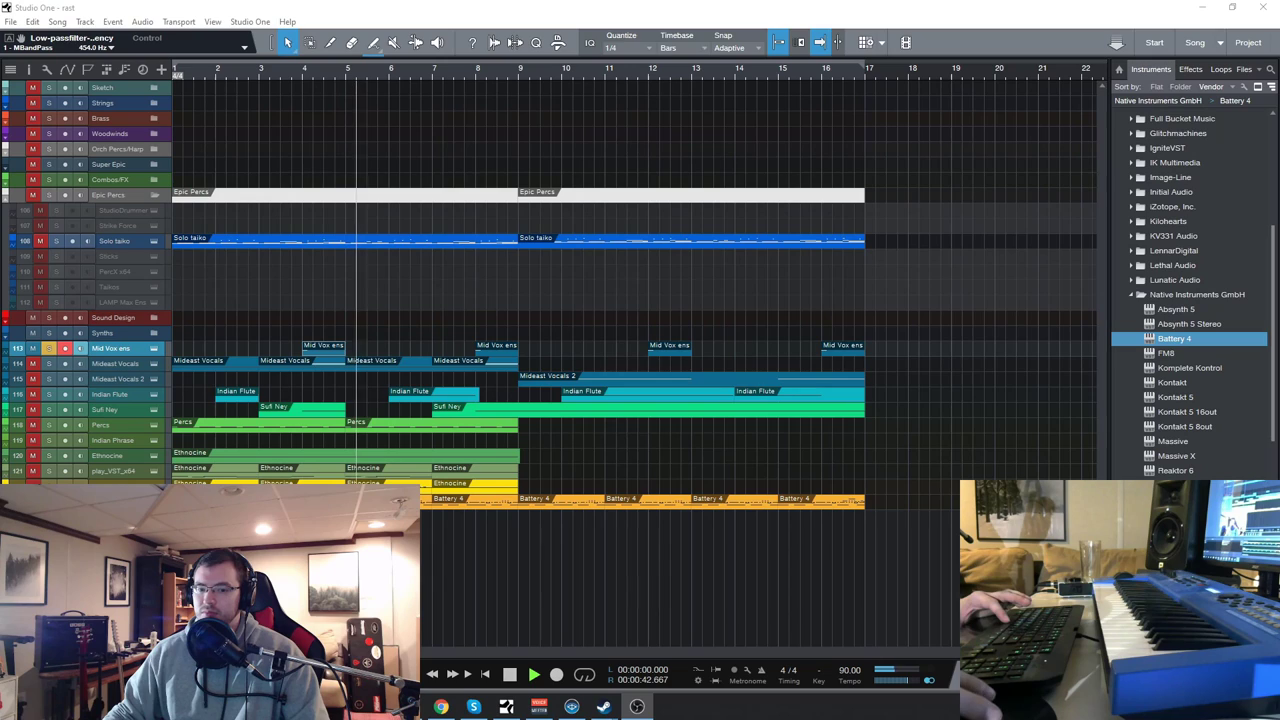
click(476, 78)
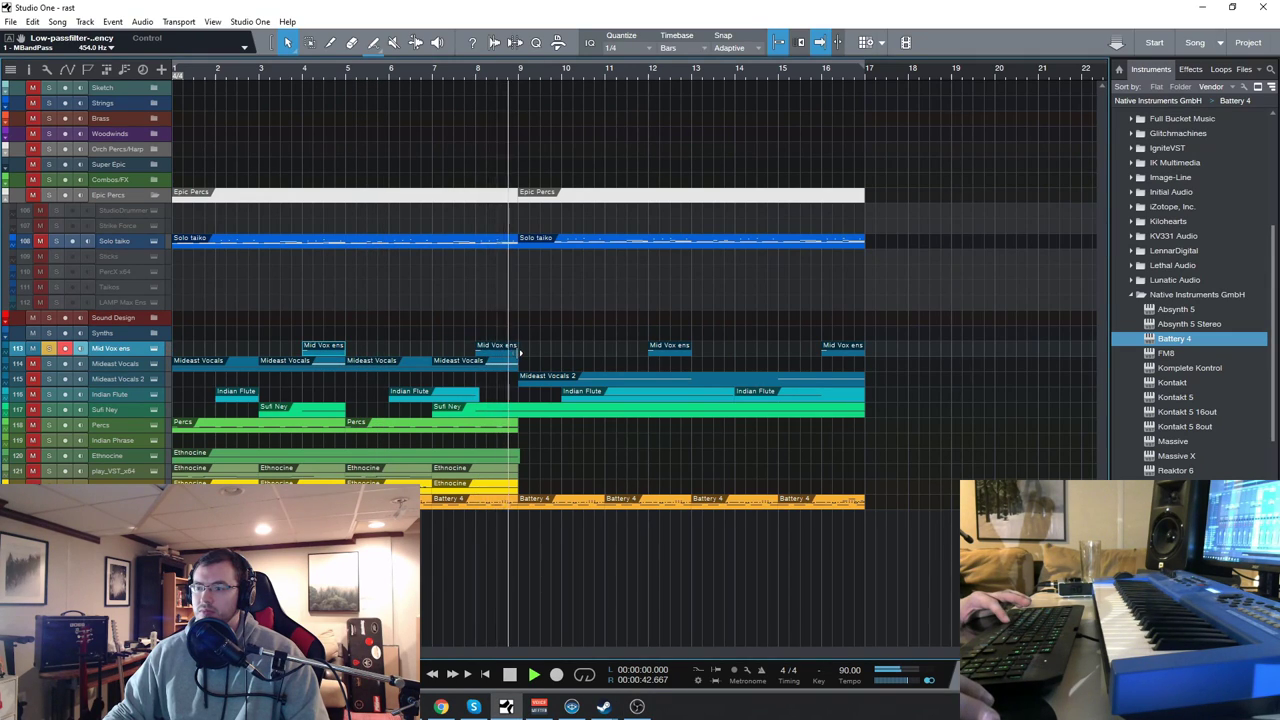
key(space)
click(154, 348)
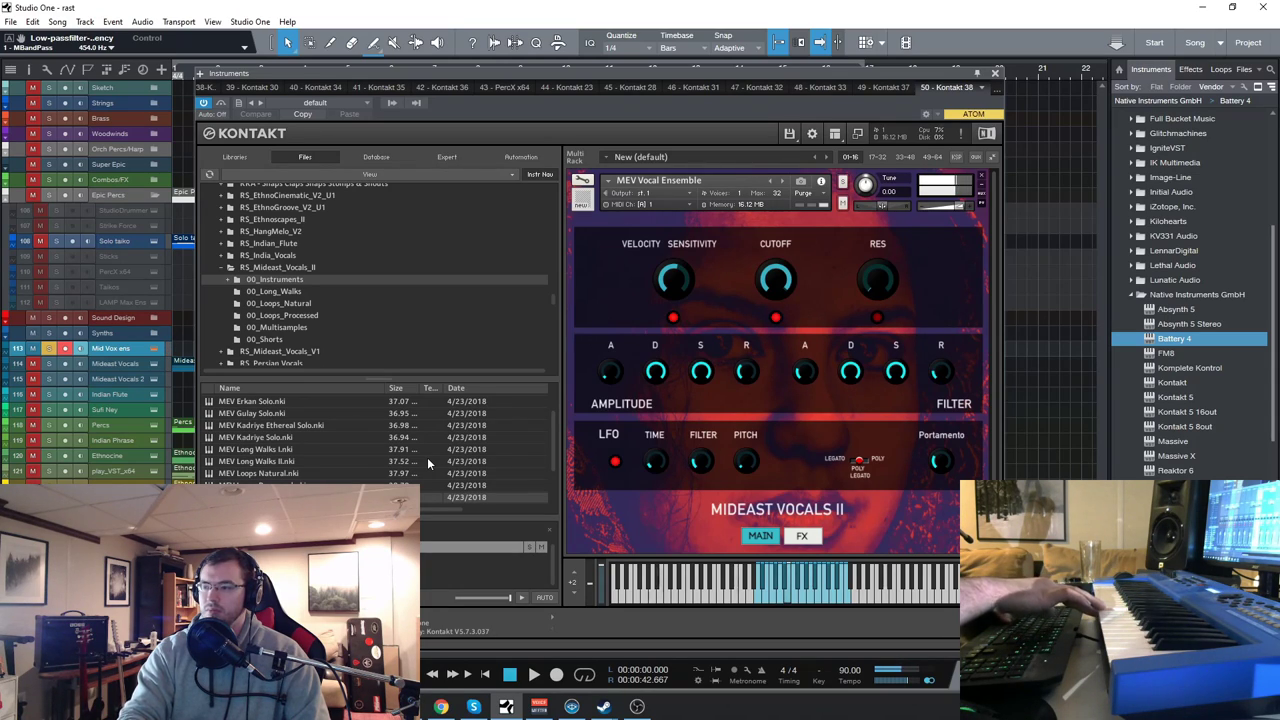
click(994, 74)
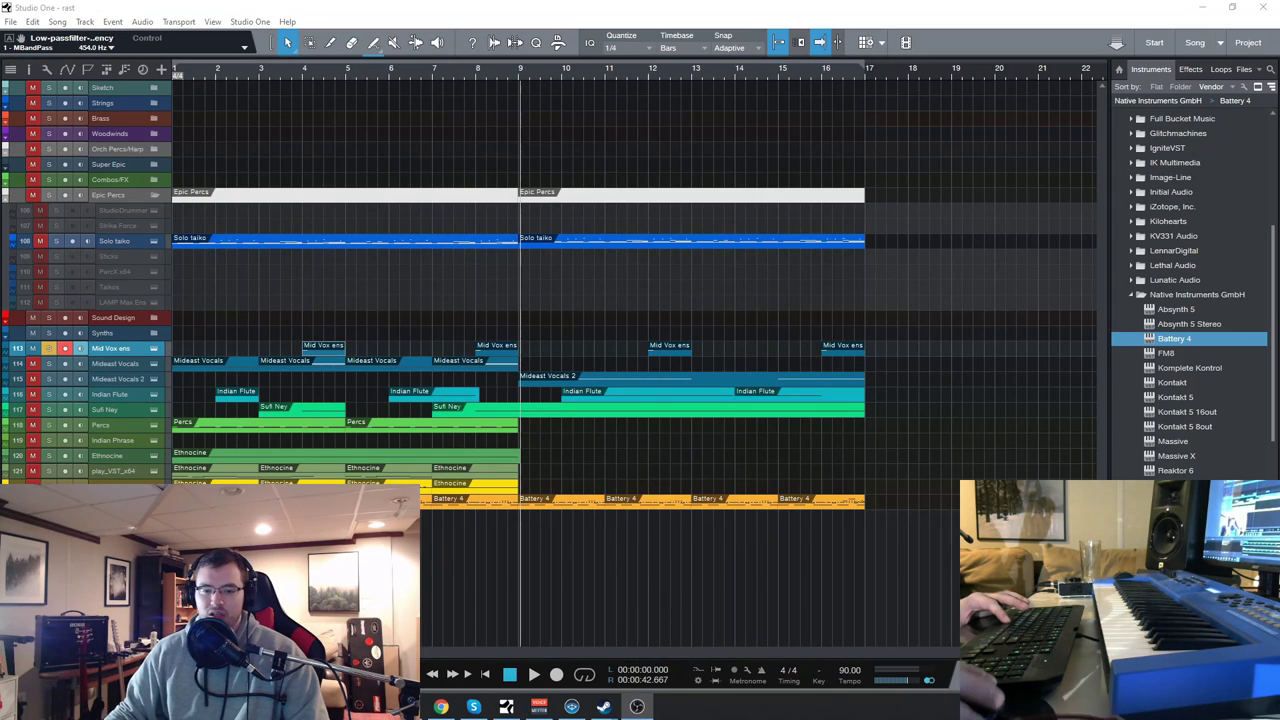
Step: Solo Mideast Vocals, open its MEV Kadriye Ethereal Solo patch, close MBandPass, and show the Console
click(140, 381)
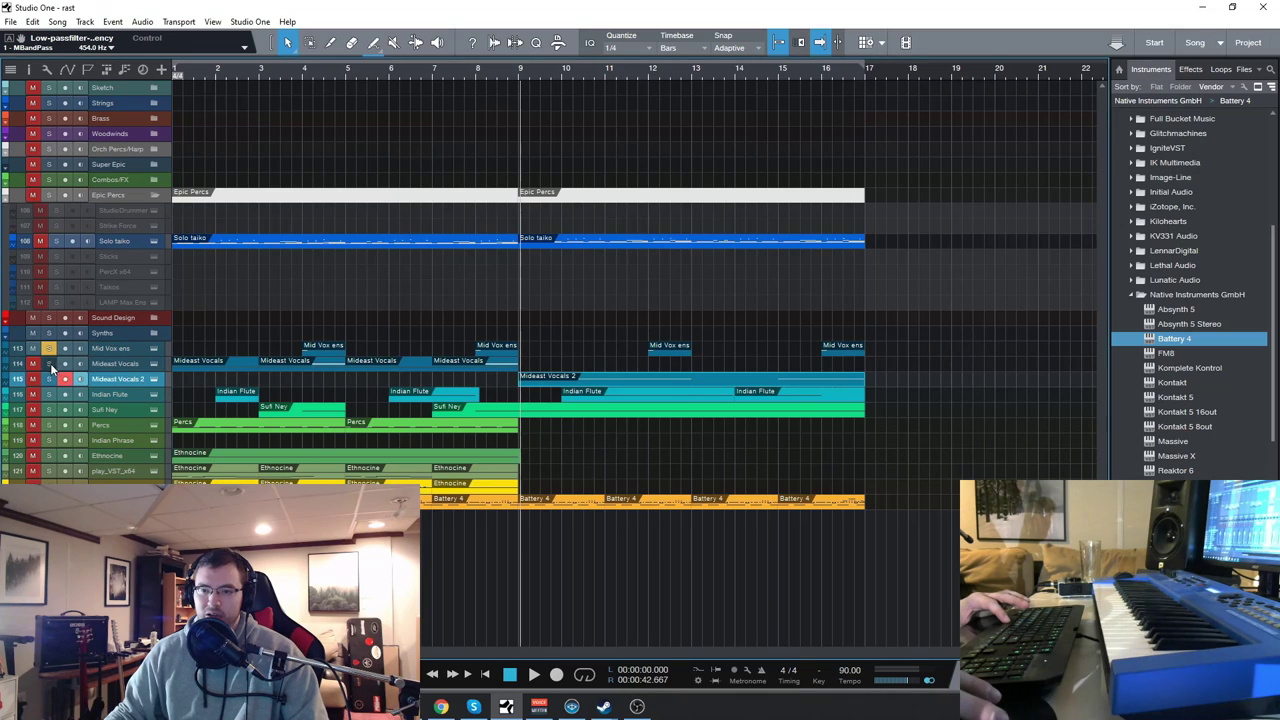
click(49, 364)
click(153, 364)
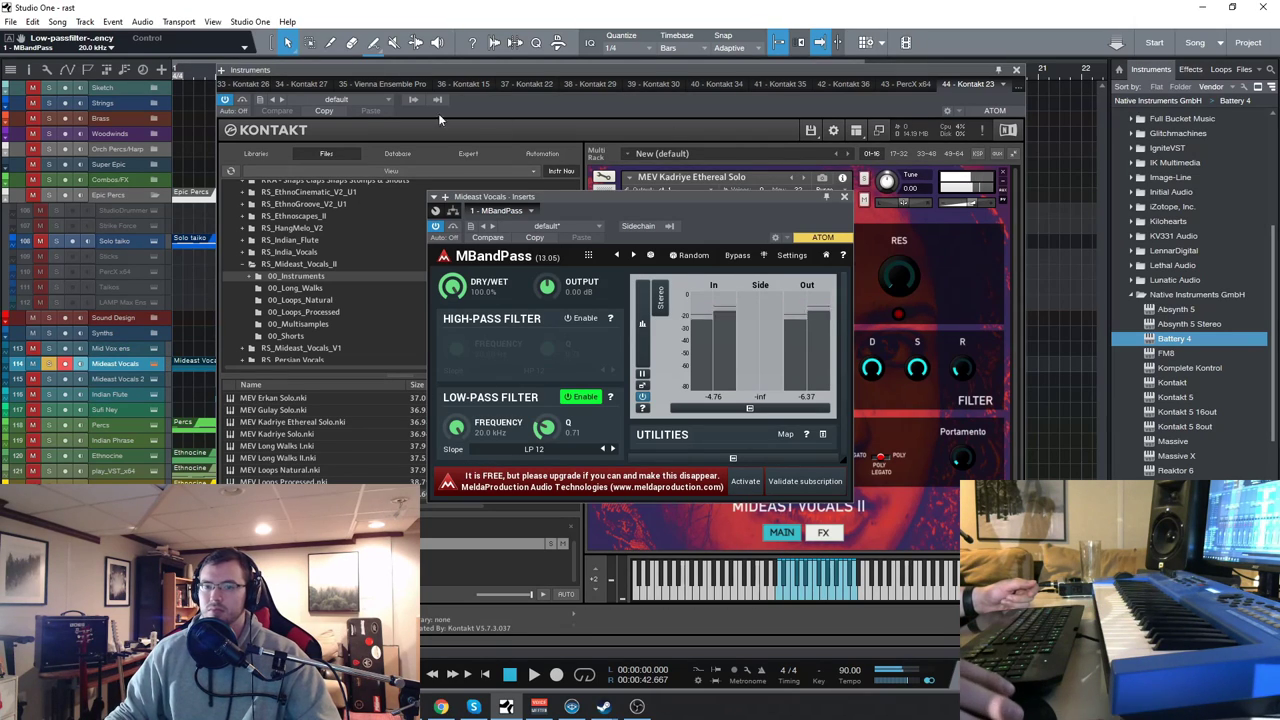
click(790, 570)
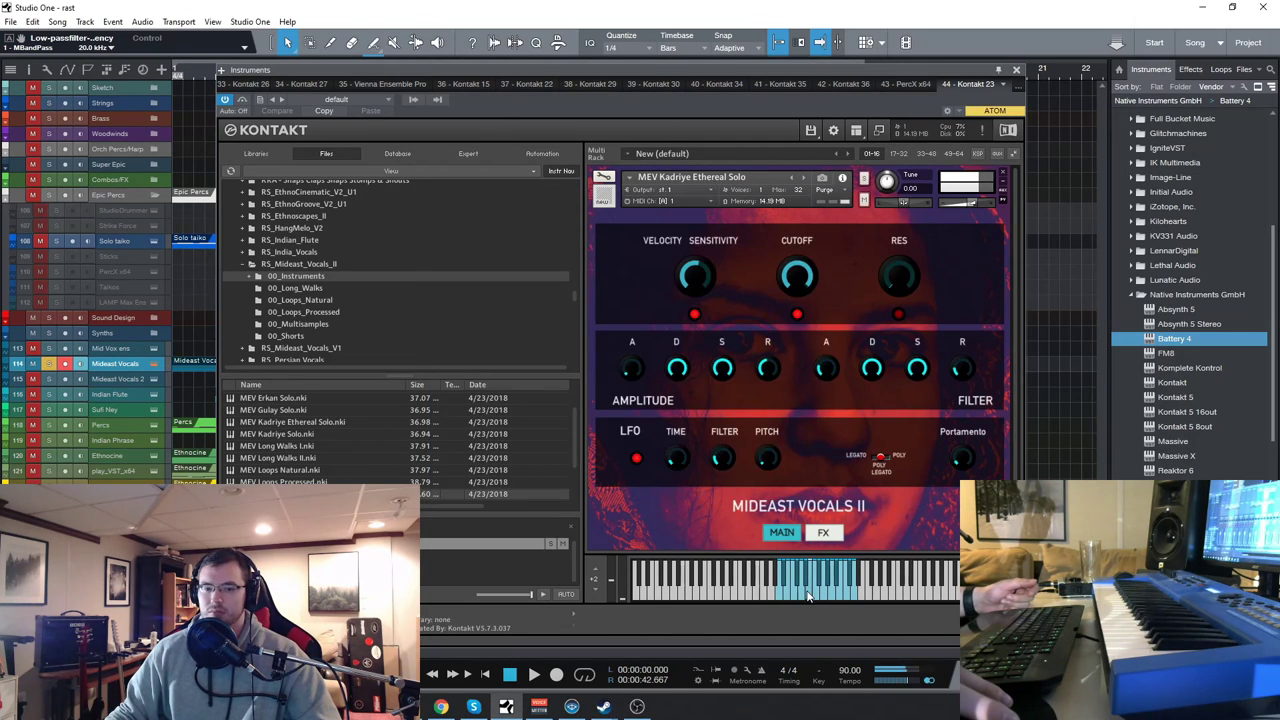
key(F3)
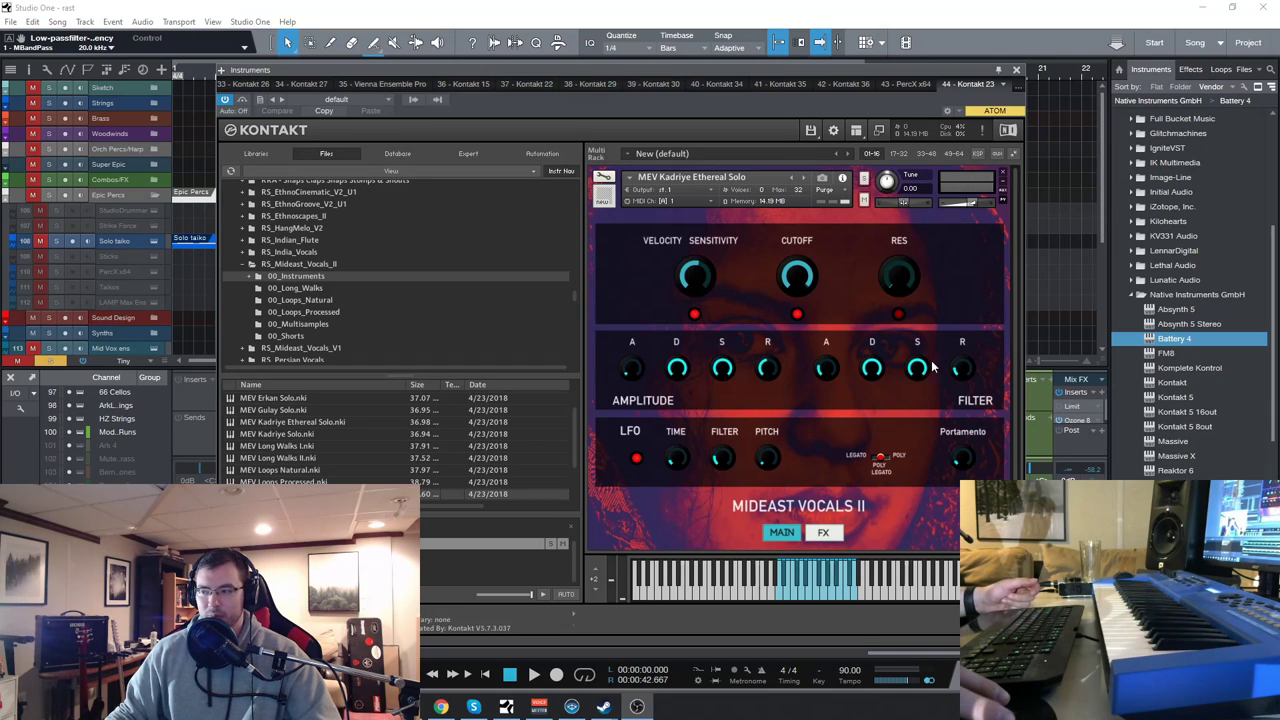
Step: Close Kontakt and drag the MBandPass low-pass frequency from 20 kHz down to 1069 Hz
drag(907, 70, 711, 52)
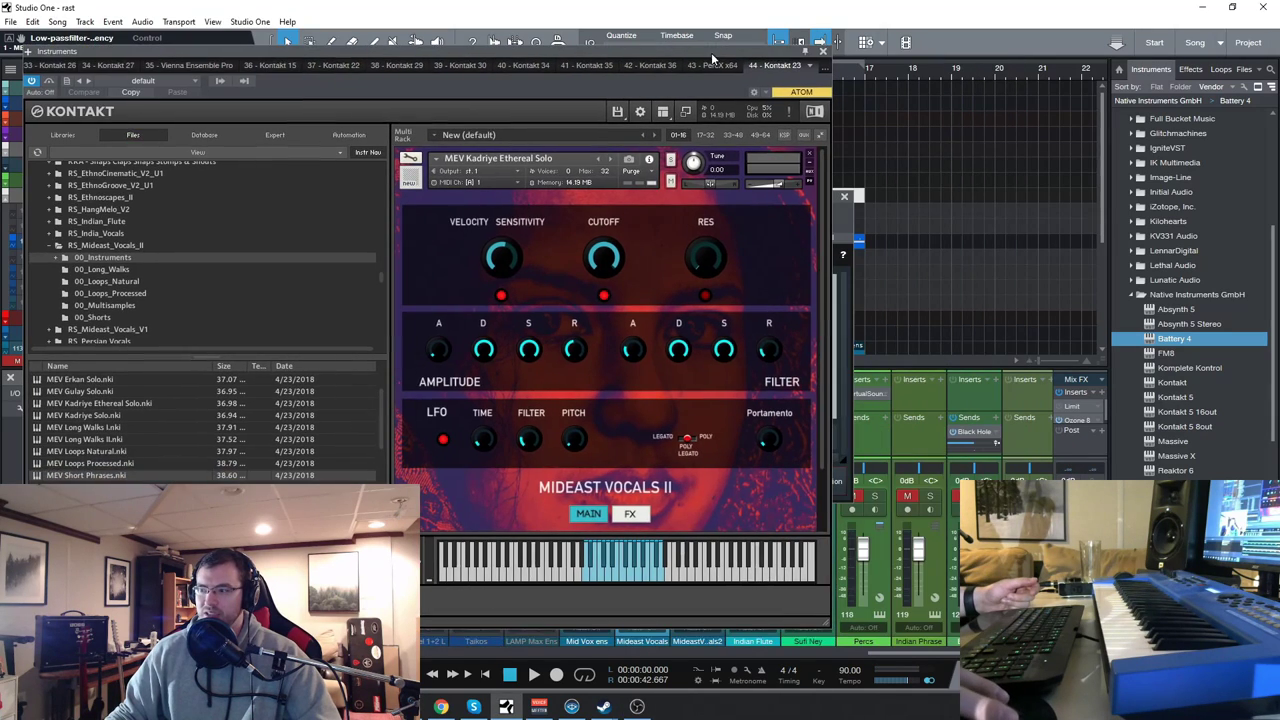
click(824, 52)
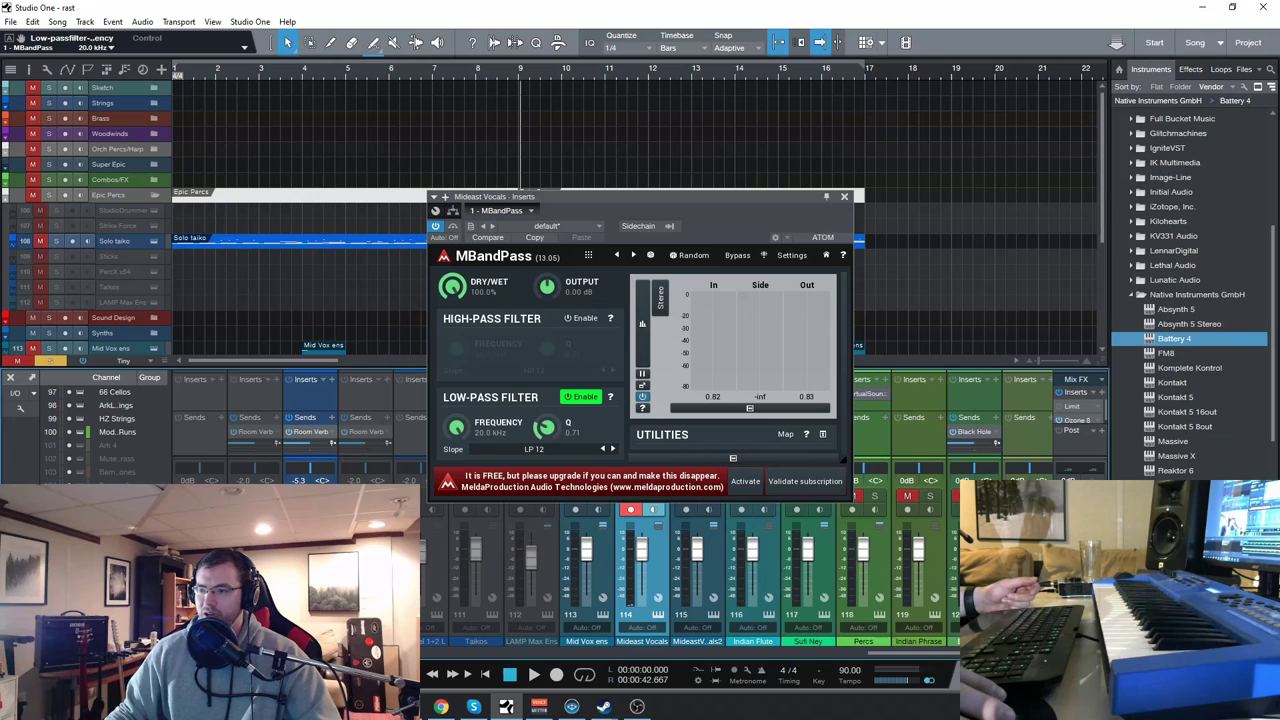
drag(678, 205, 653, 210)
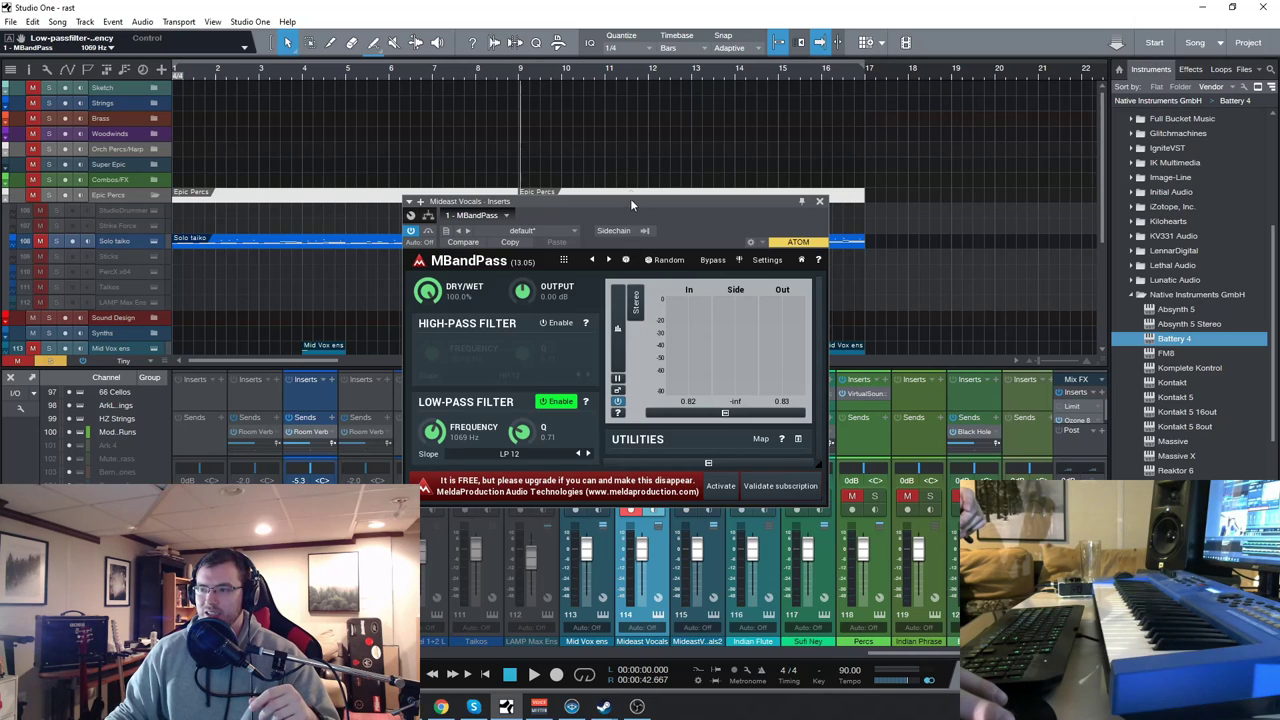
drag(630, 200, 614, 432)
scroll(538, 281, down, 2)
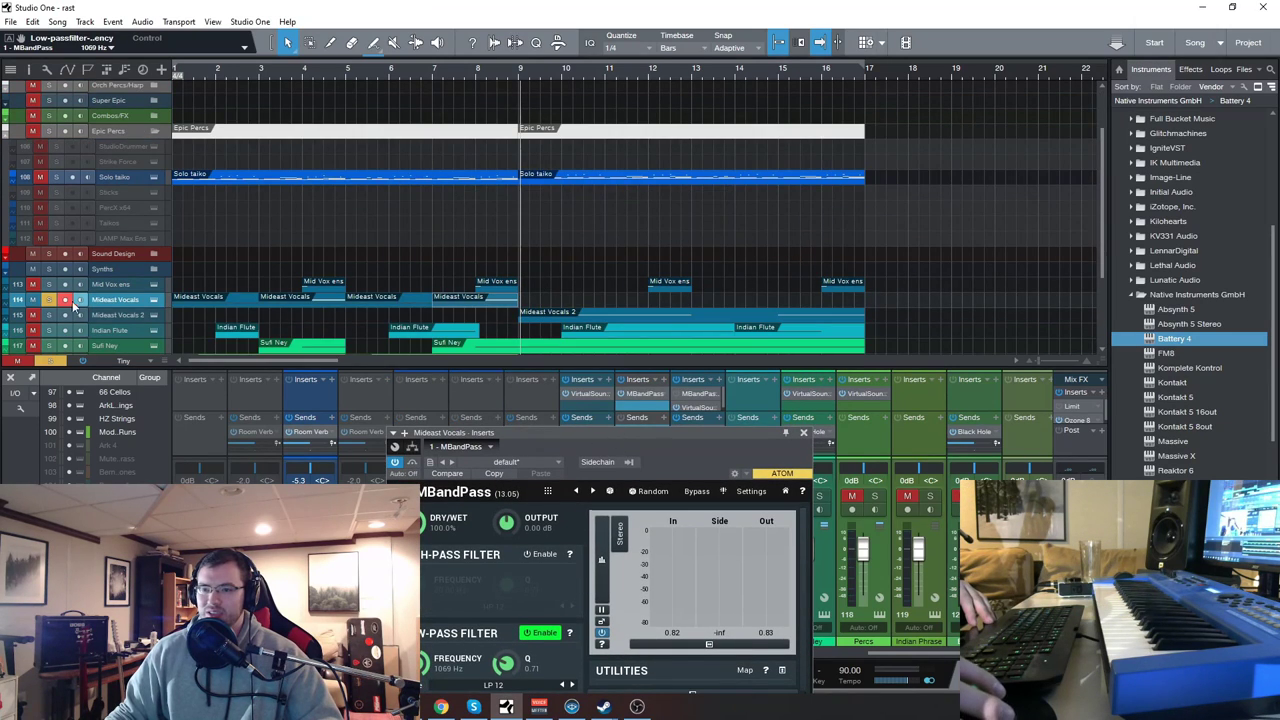
click(803, 432)
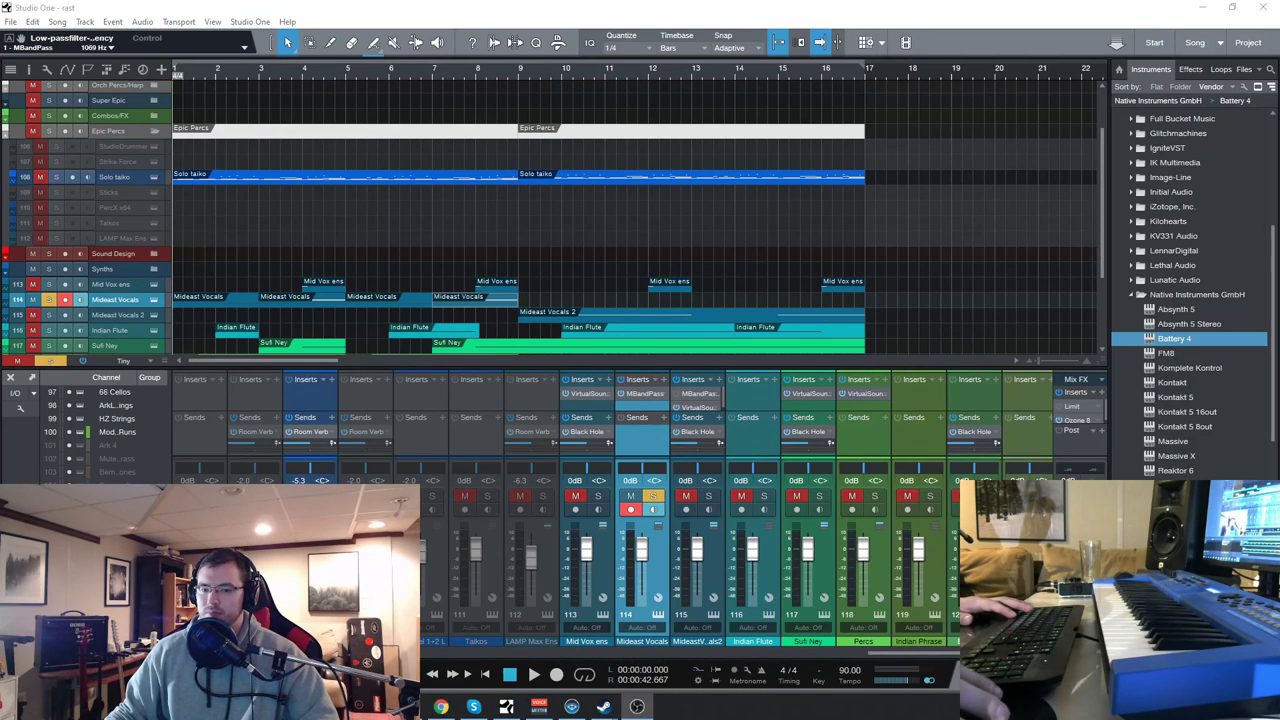
Step: Solo the Mid Vox ens track too, stop playback, and open the Mideast Vocals Kontakt instrument
scroll(258, 290, down, 3)
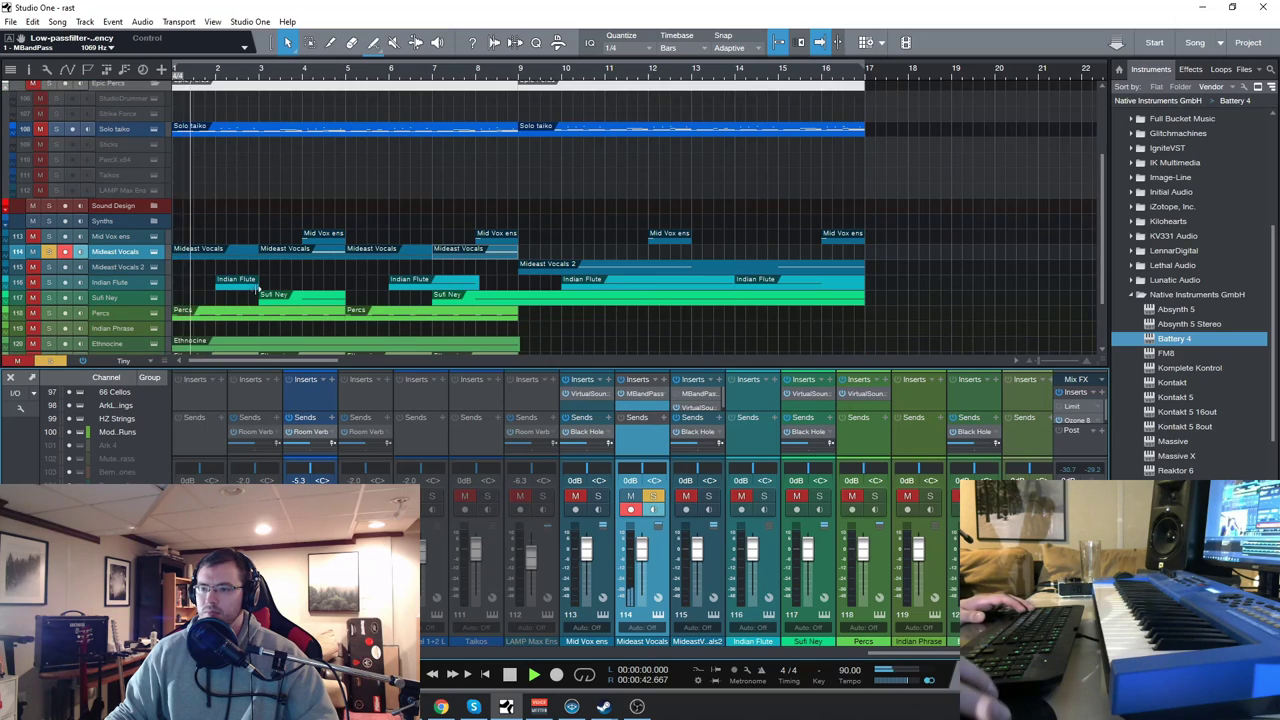
scroll(258, 290, down, 3)
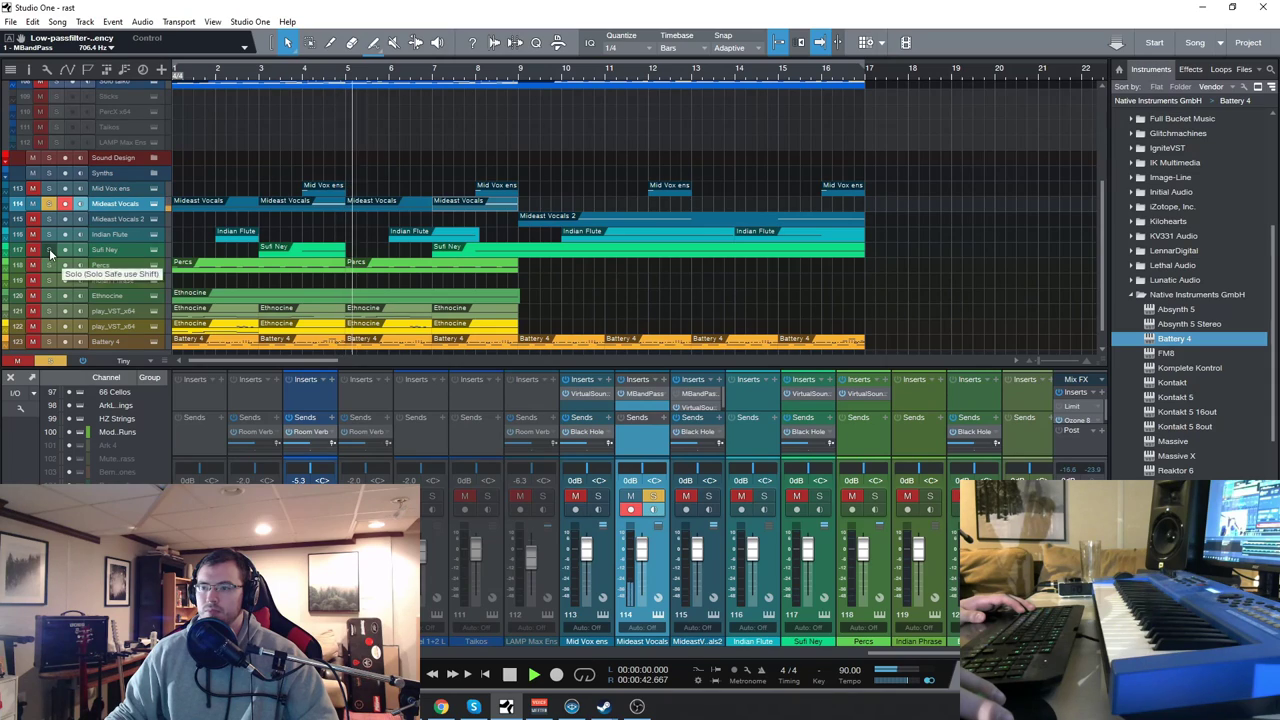
click(48, 188)
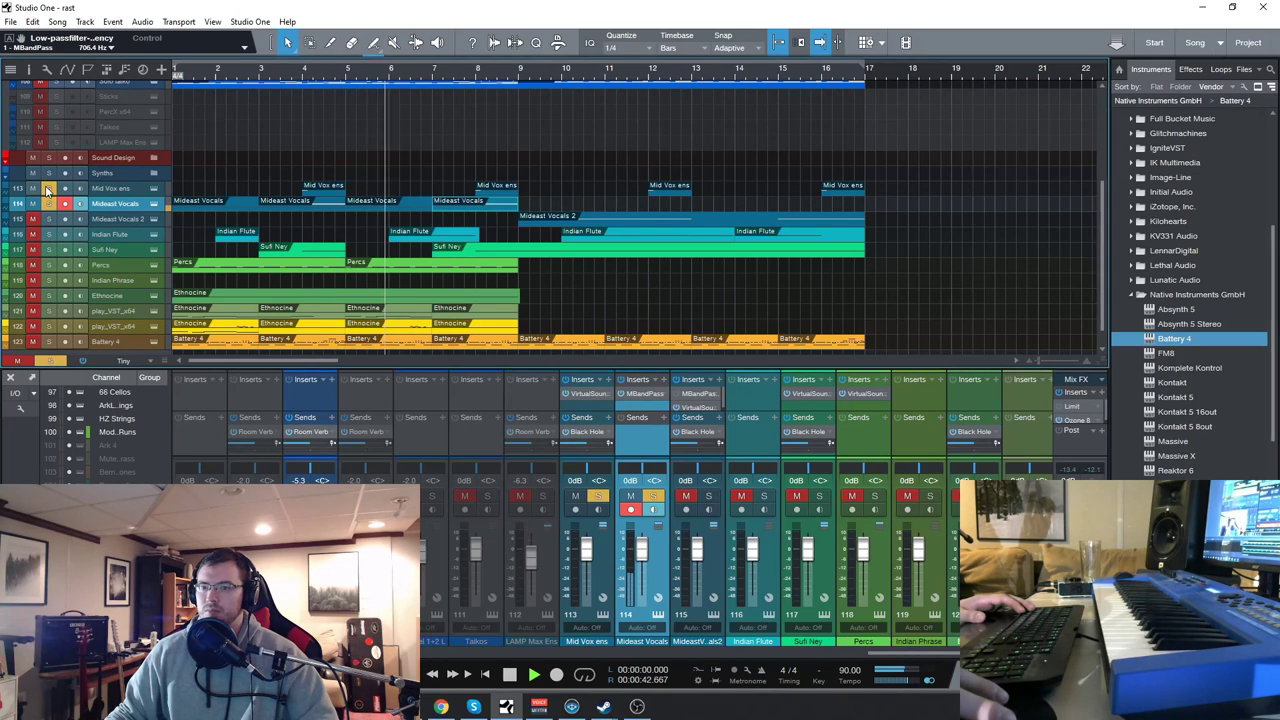
scroll(203, 292, down, 1)
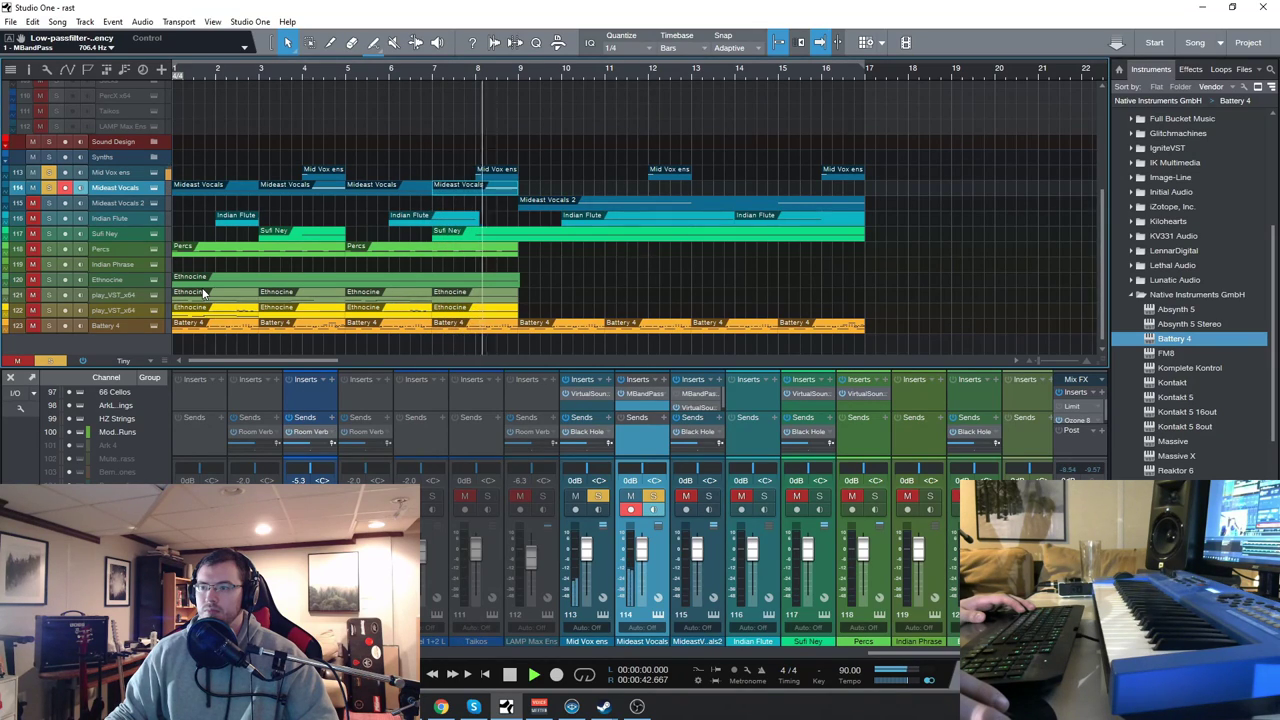
click(509, 675)
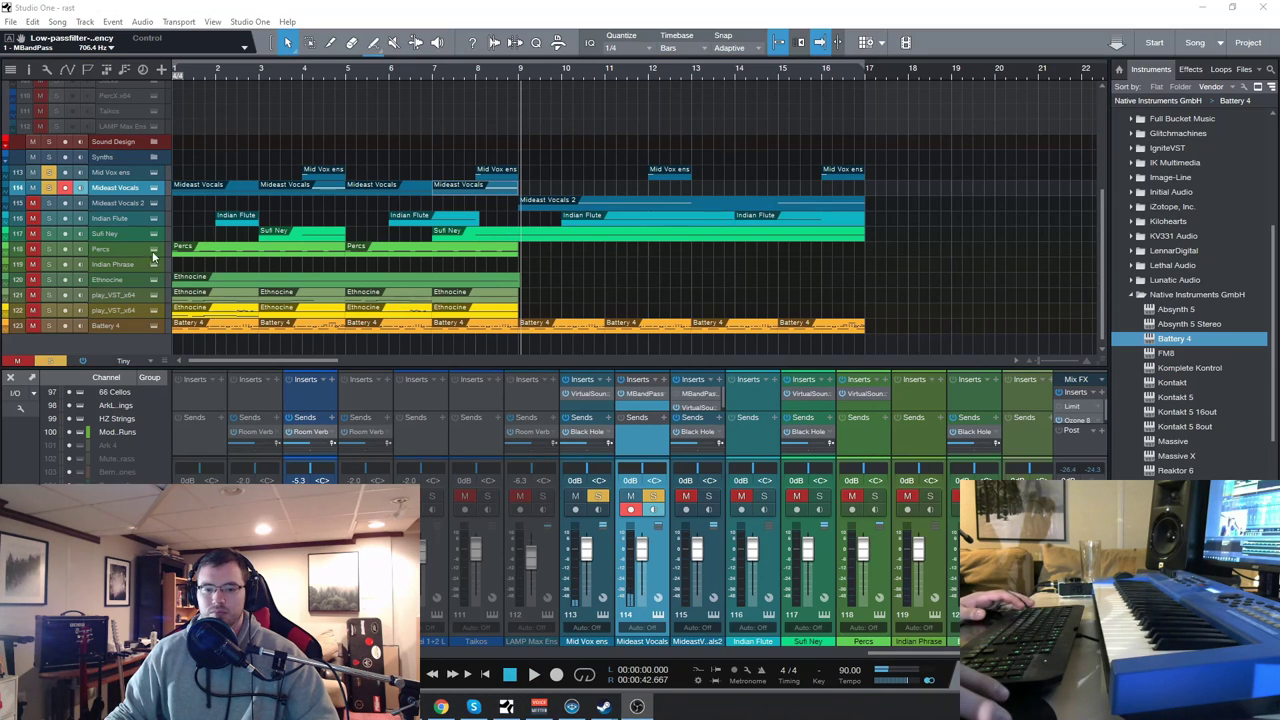
click(152, 187)
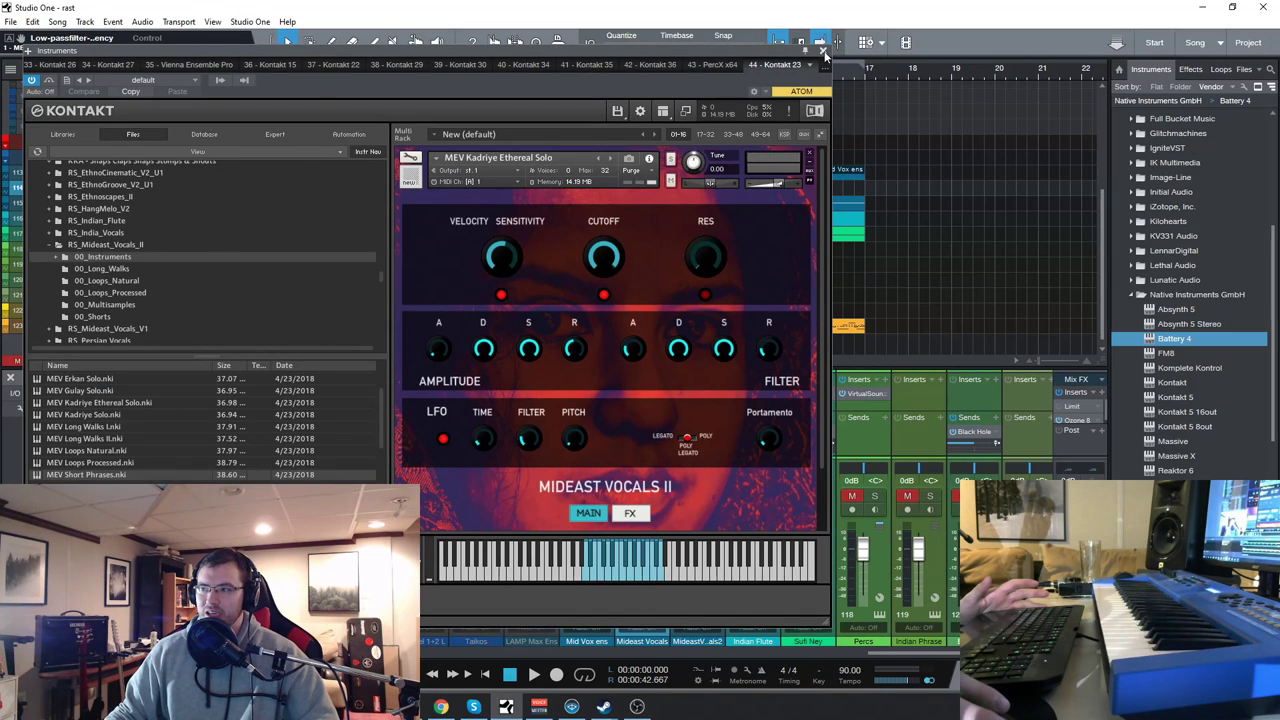
Step: Step through Mideast Vocals II patches, auditioning notes, and settle on MEV Short Phrases
click(822, 50)
click(155, 187)
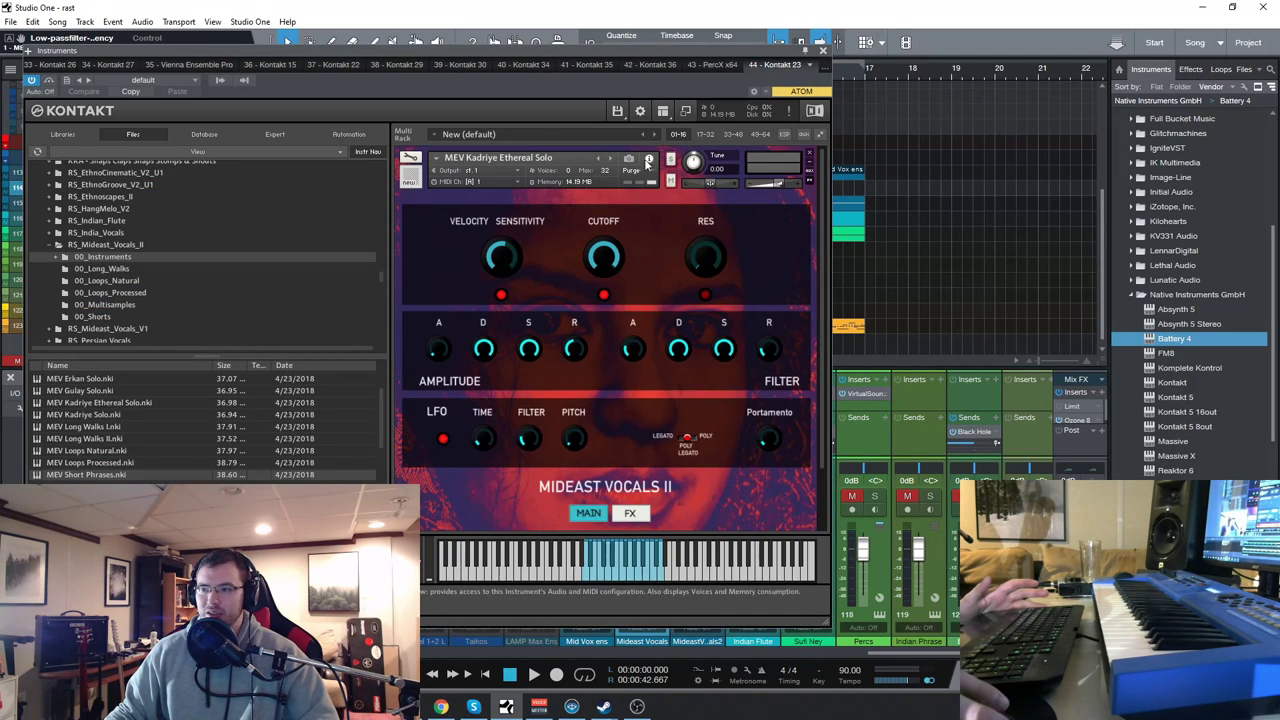
click(598, 160)
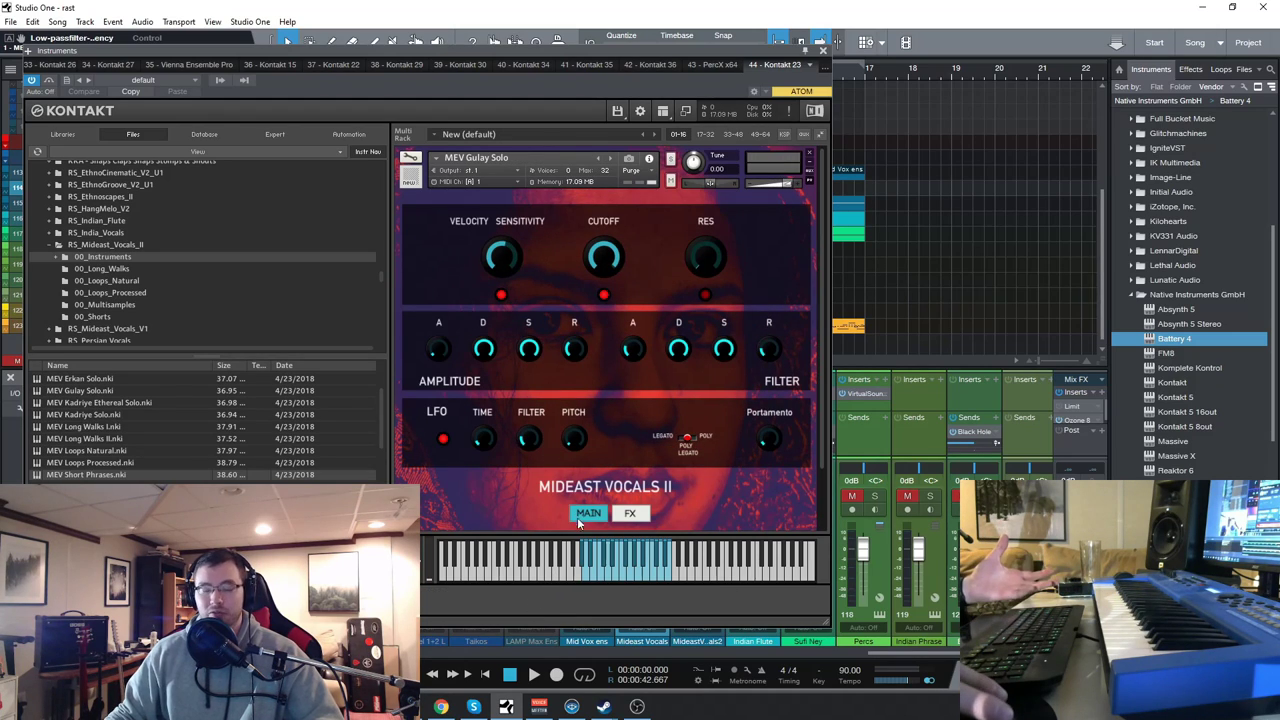
click(658, 578)
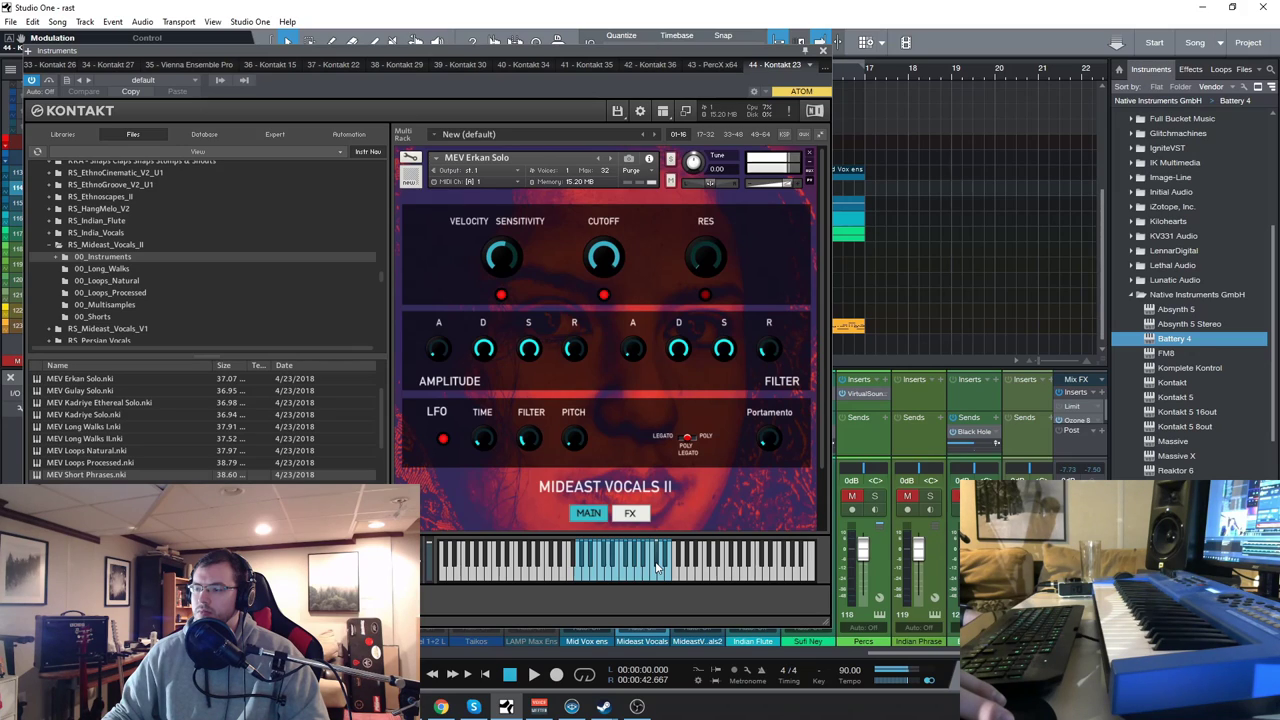
click(598, 159)
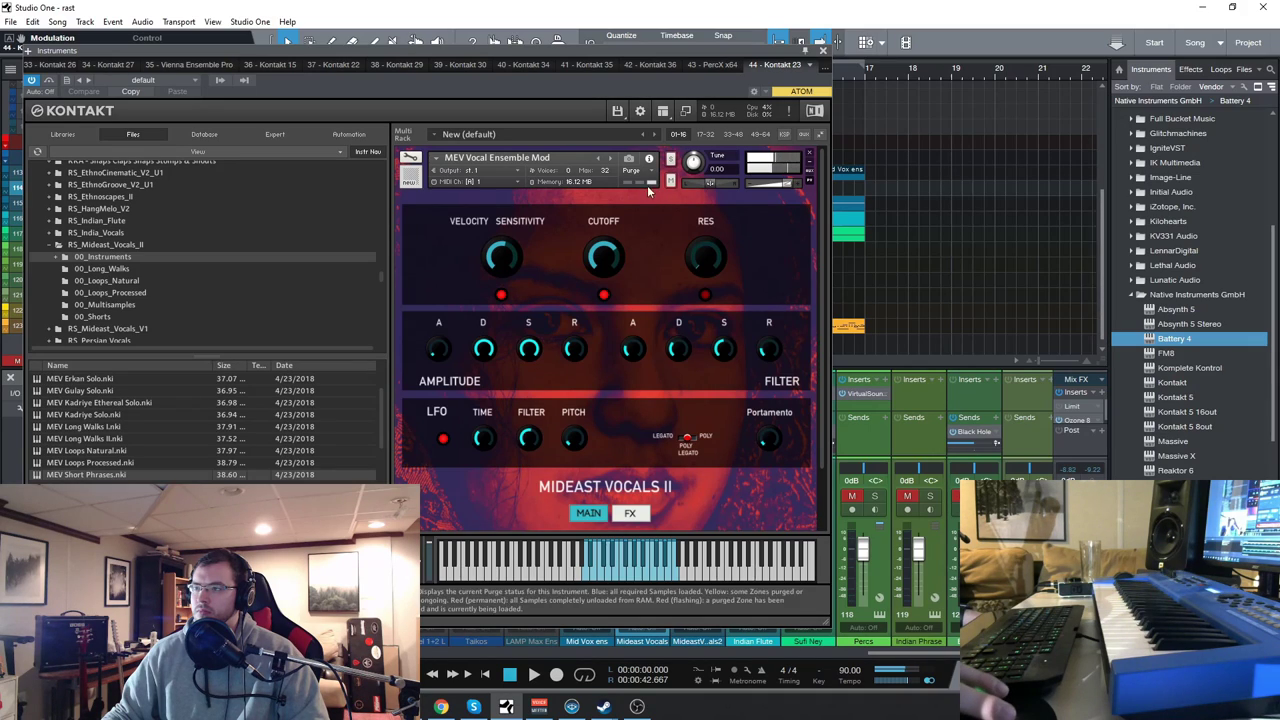
click(598, 158)
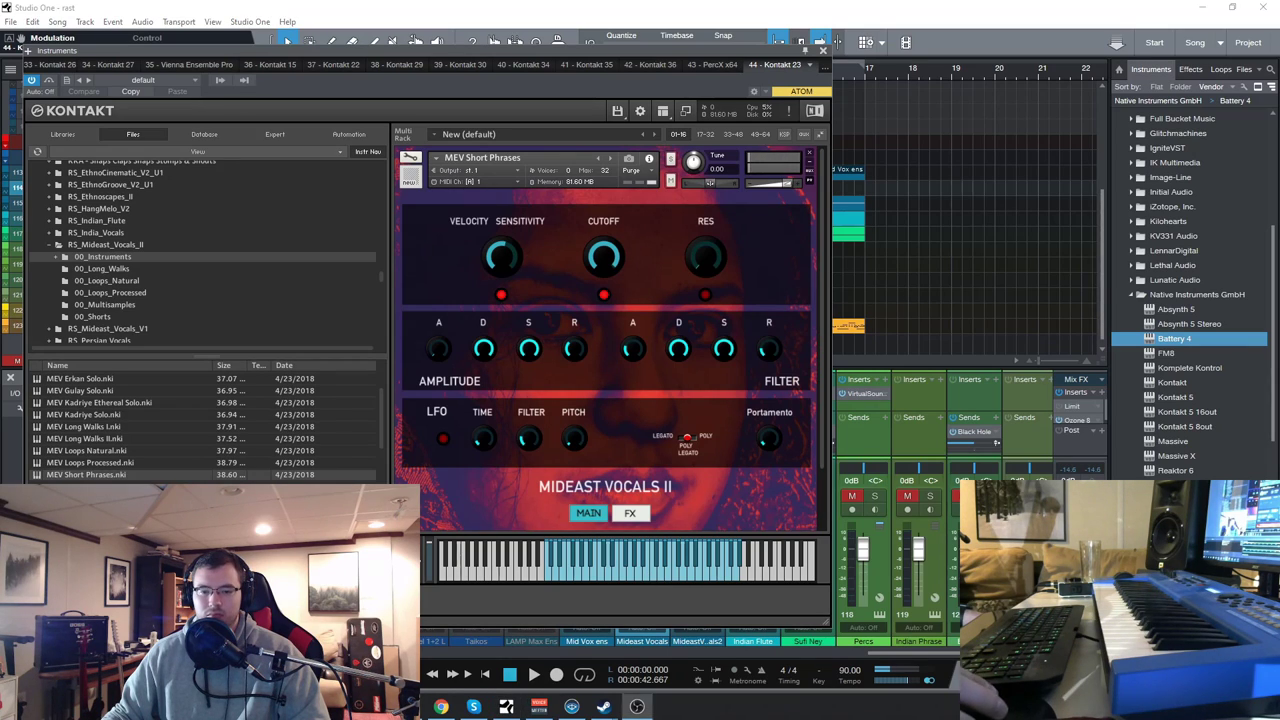
Step: Close Kontakt, unsolo Mideast Vocals, and play the full arrangement before stopping
click(823, 50)
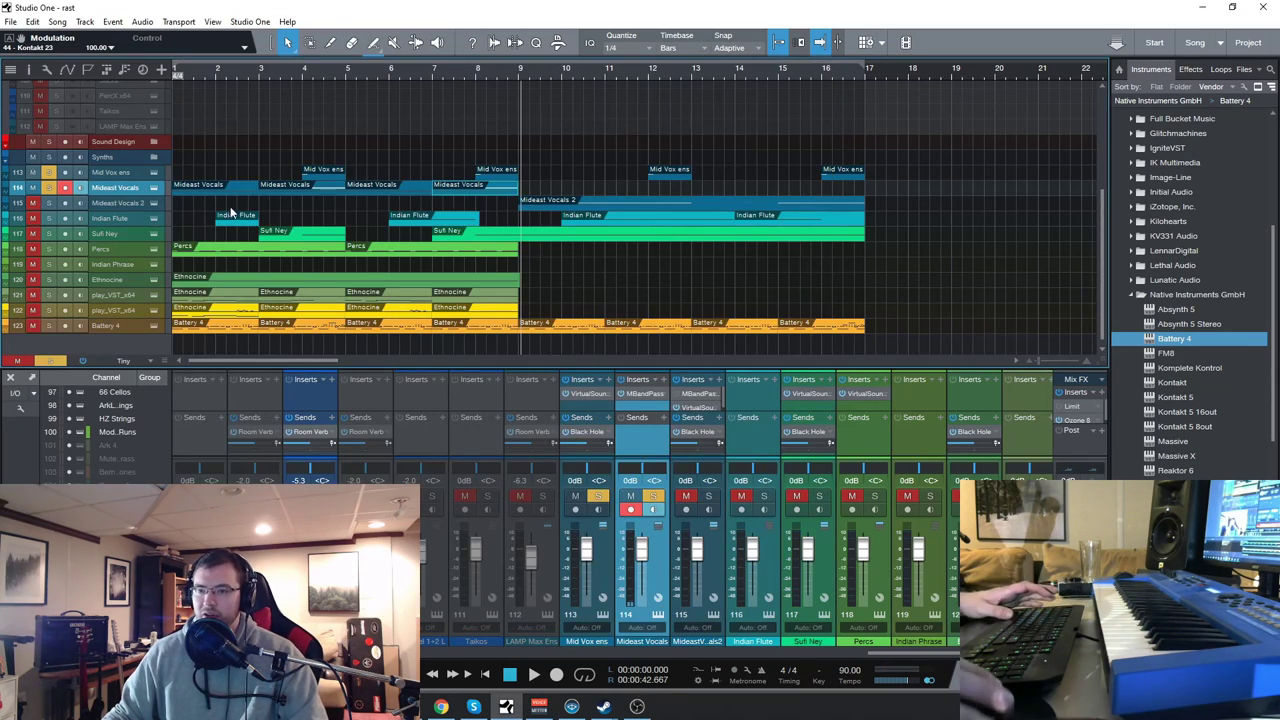
click(48, 187)
key(space)
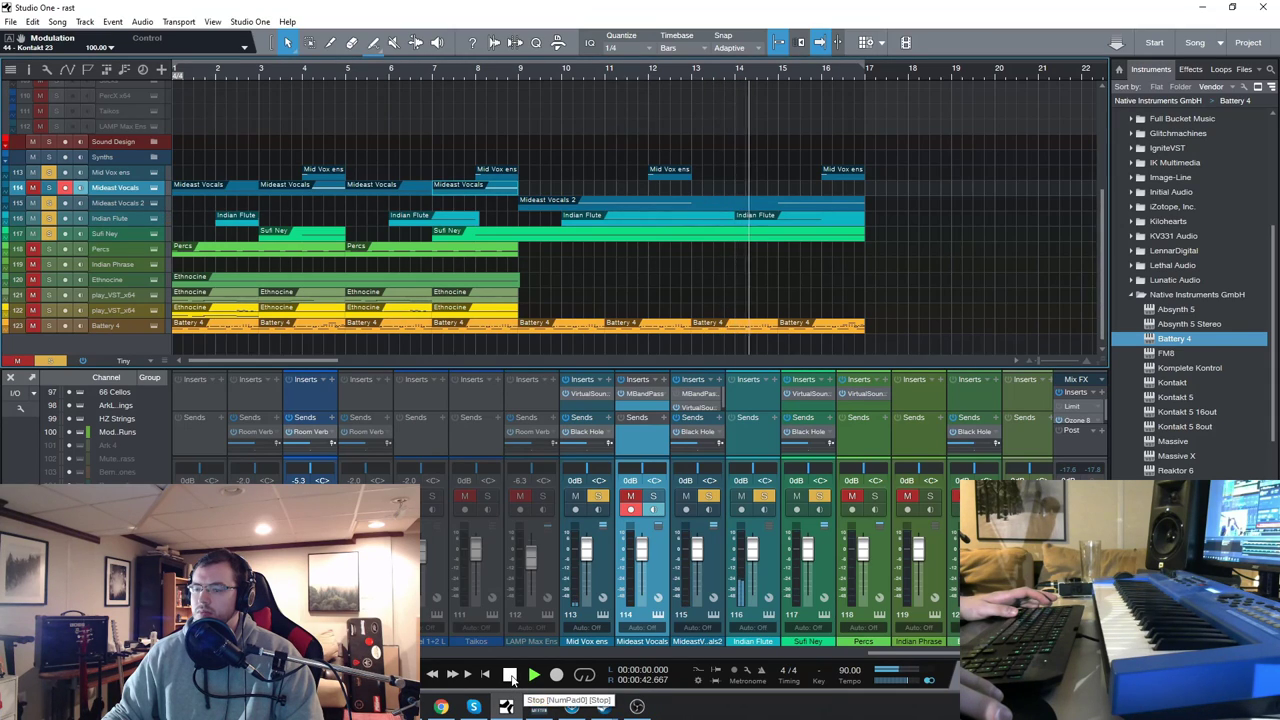
click(510, 675)
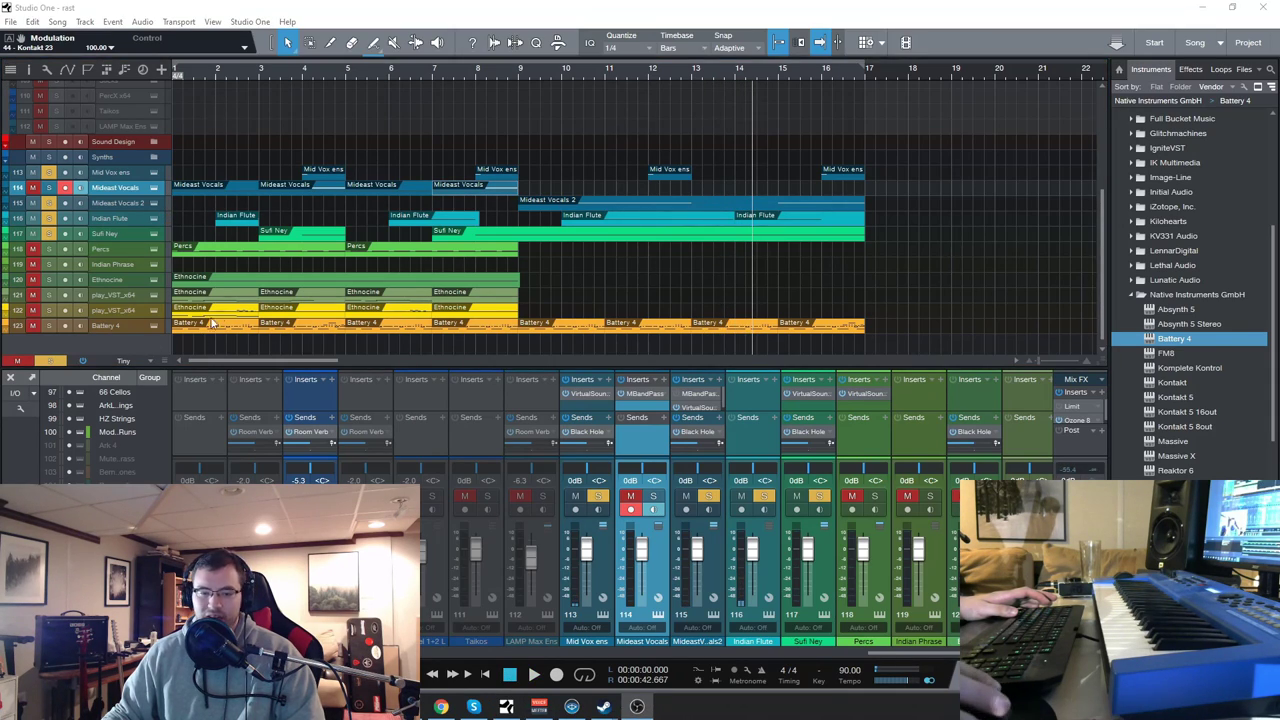
click(130, 219)
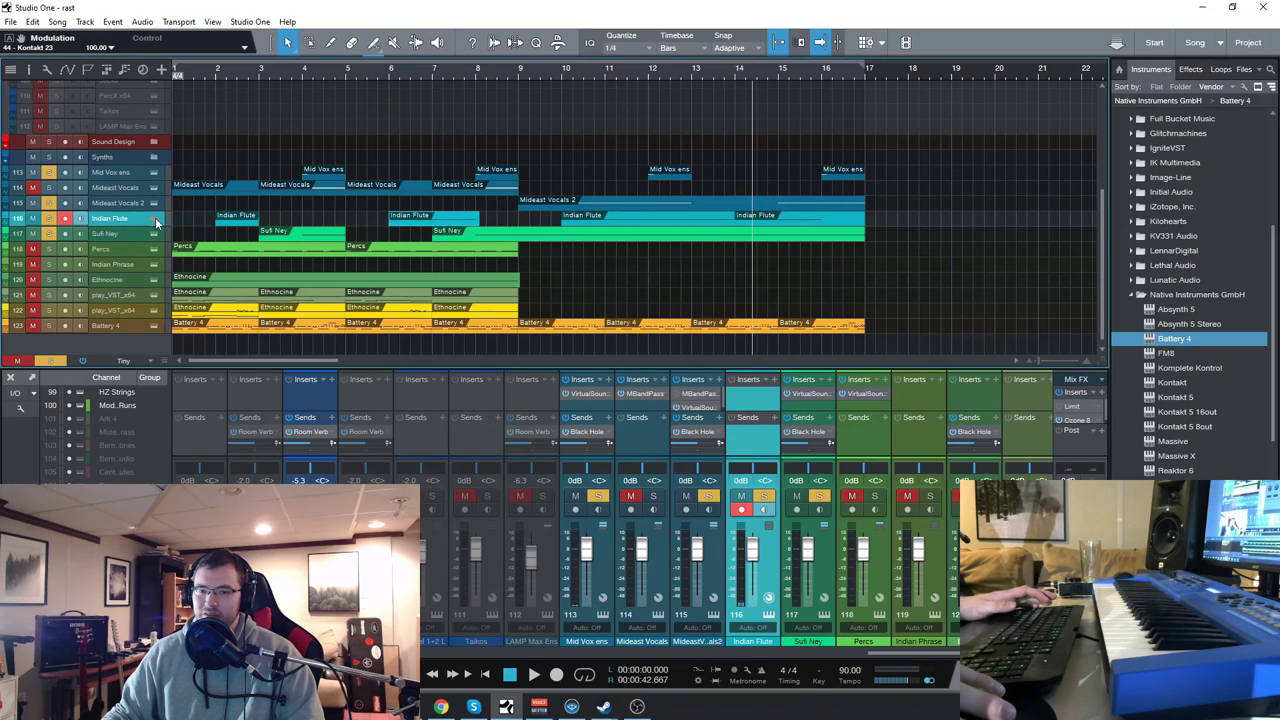
click(153, 218)
drag(725, 73, 671, 72)
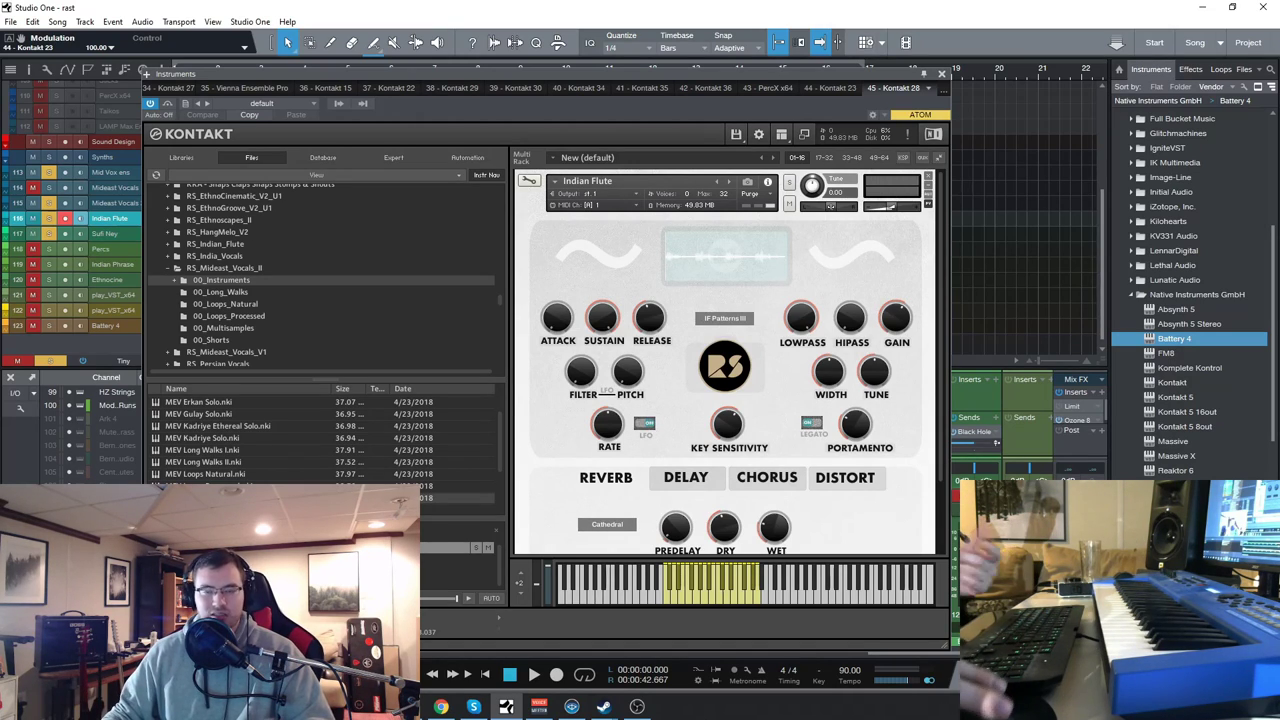
click(742, 600)
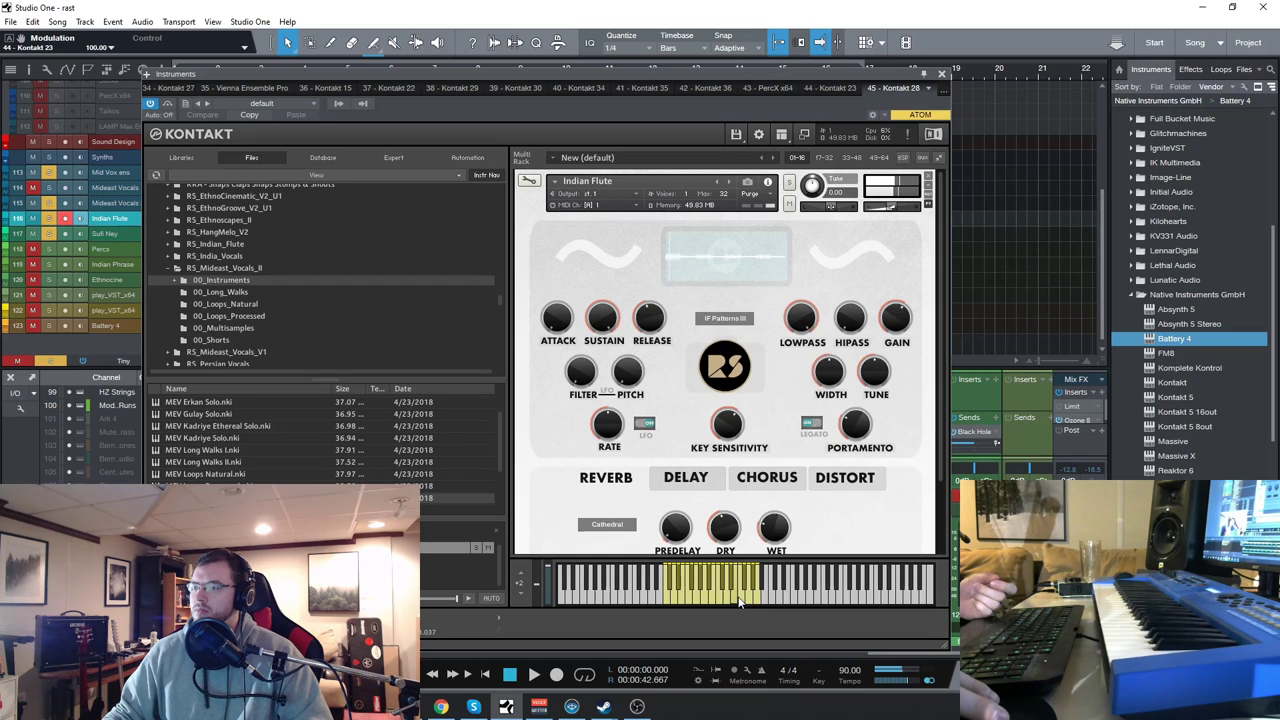
click(941, 73)
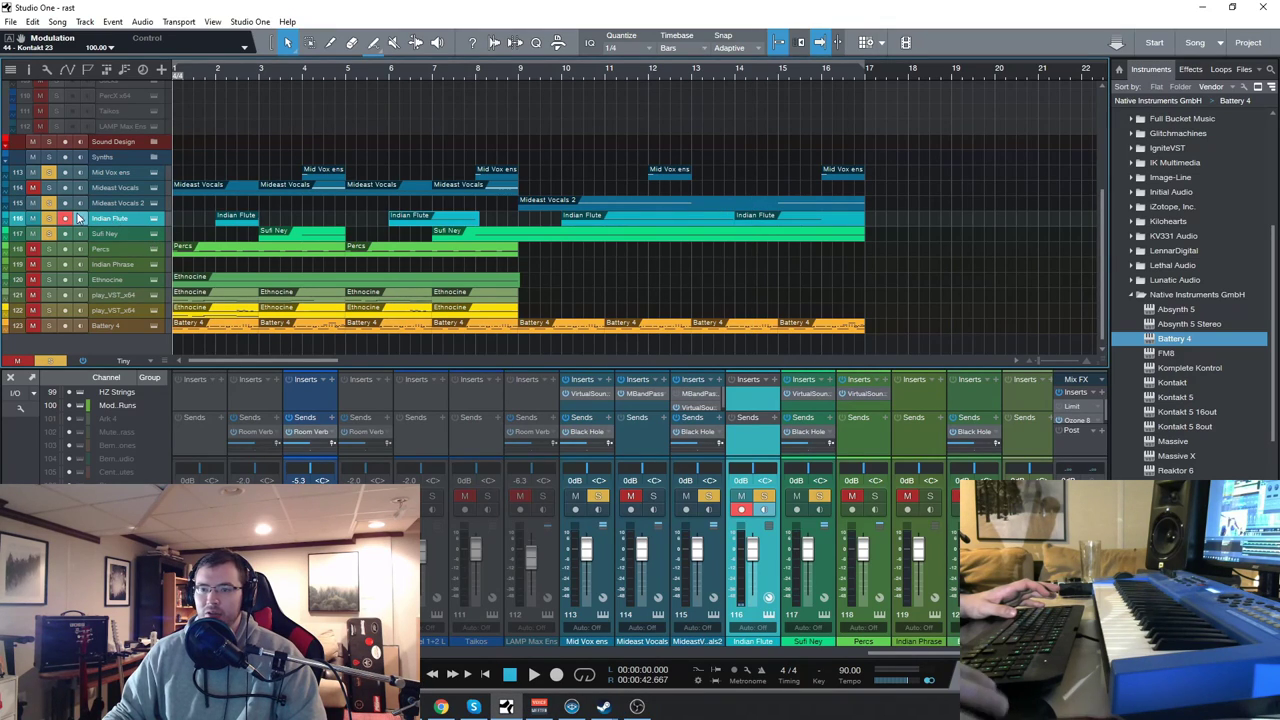
Step: Open Sufi Ney's Kontakt and browse Rast Sound > RS_Sufi_Ney_V2_F > Instruments in Files
click(132, 233)
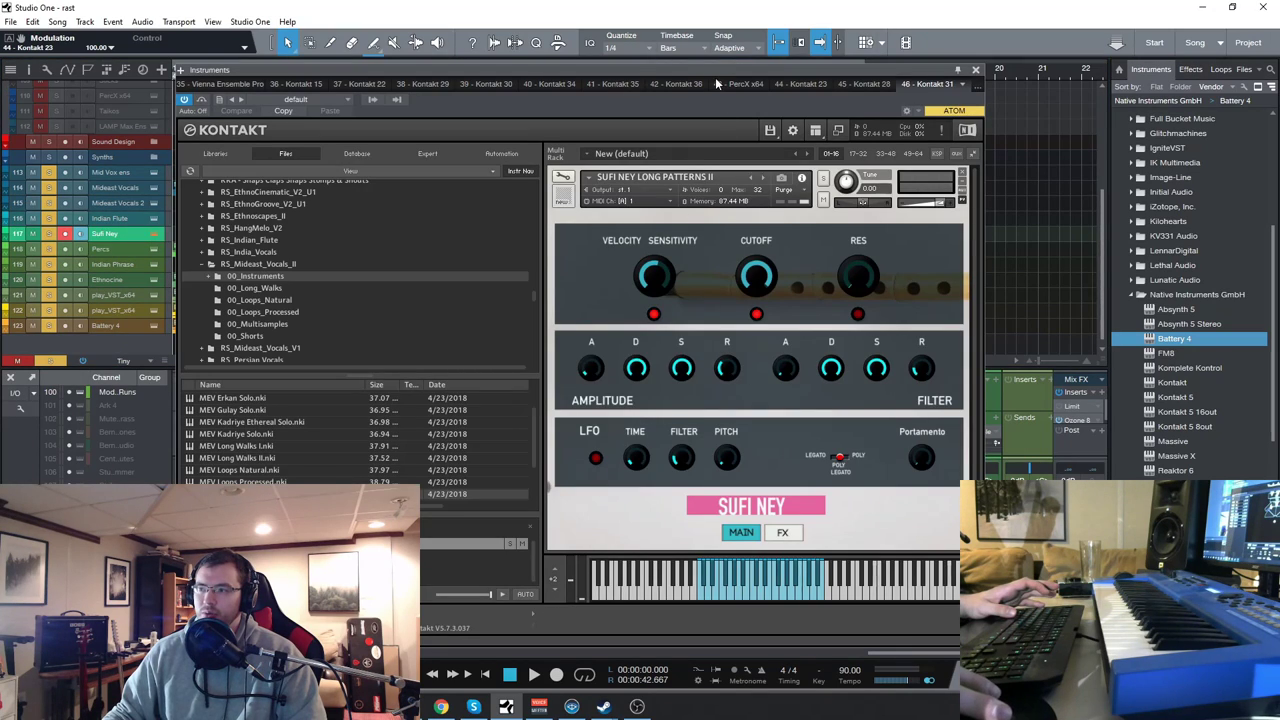
drag(715, 77, 682, 76)
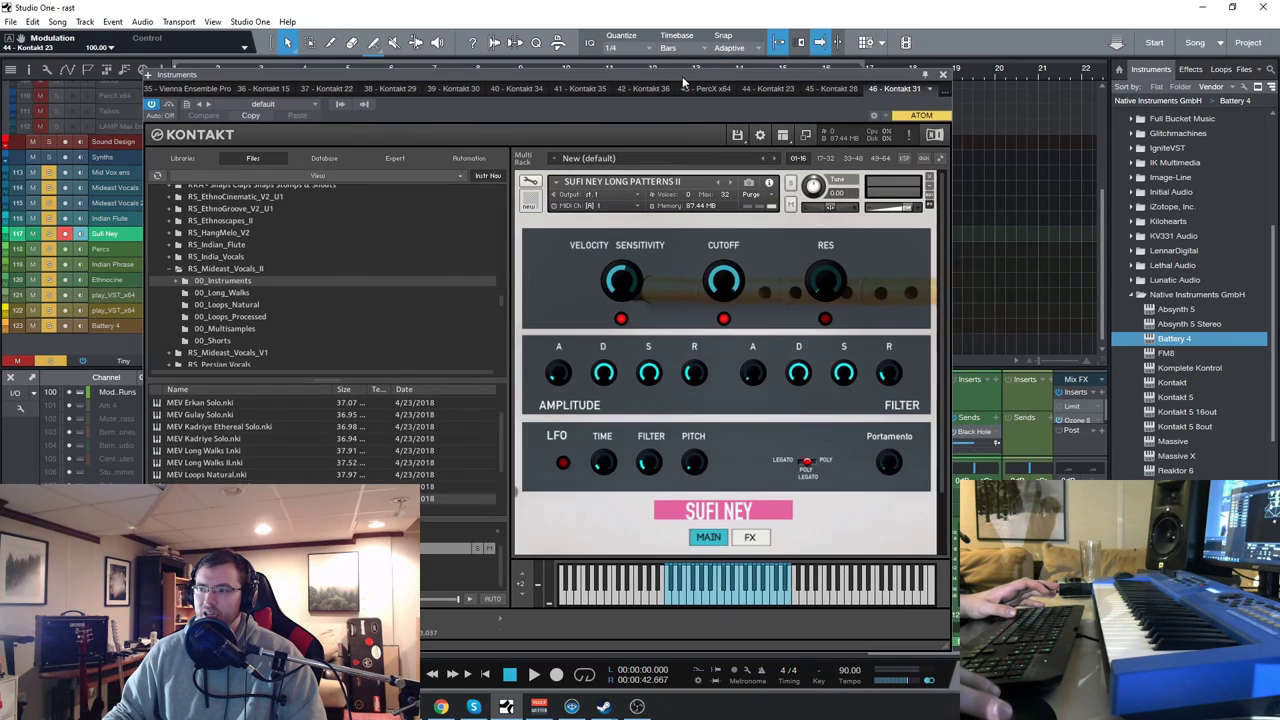
click(177, 269)
scroll(260, 298, up, 2)
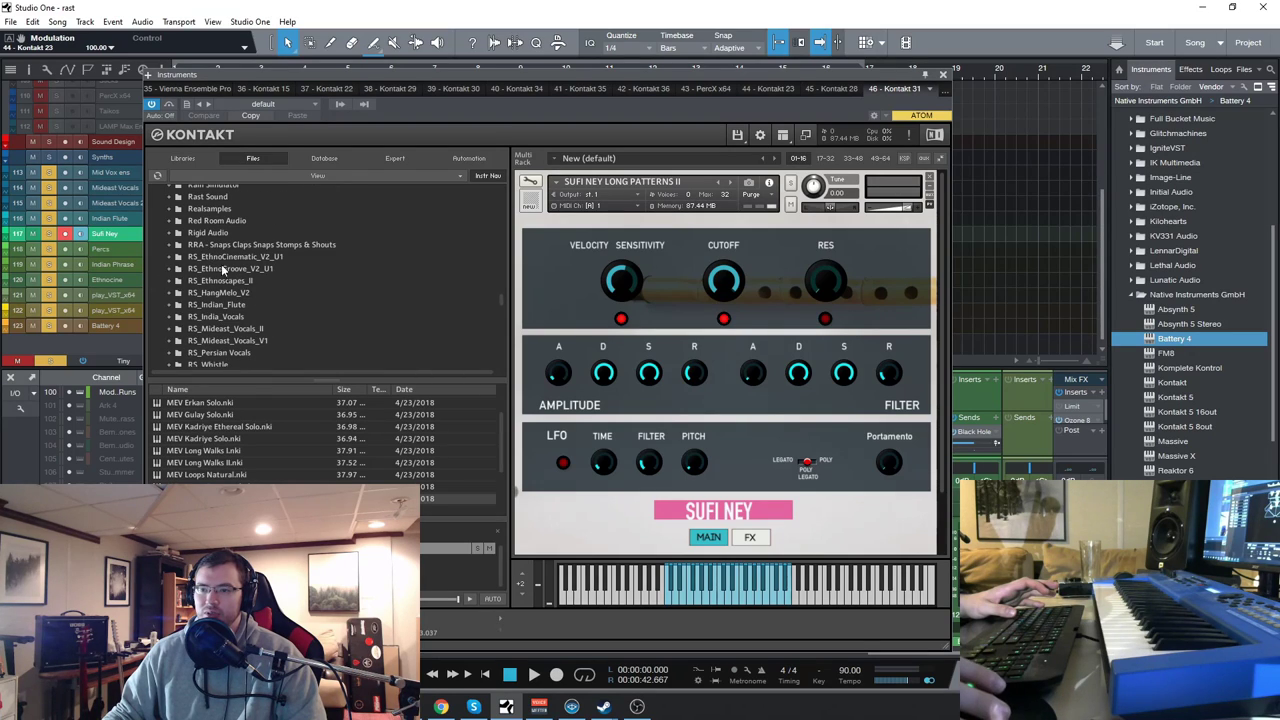
click(172, 197)
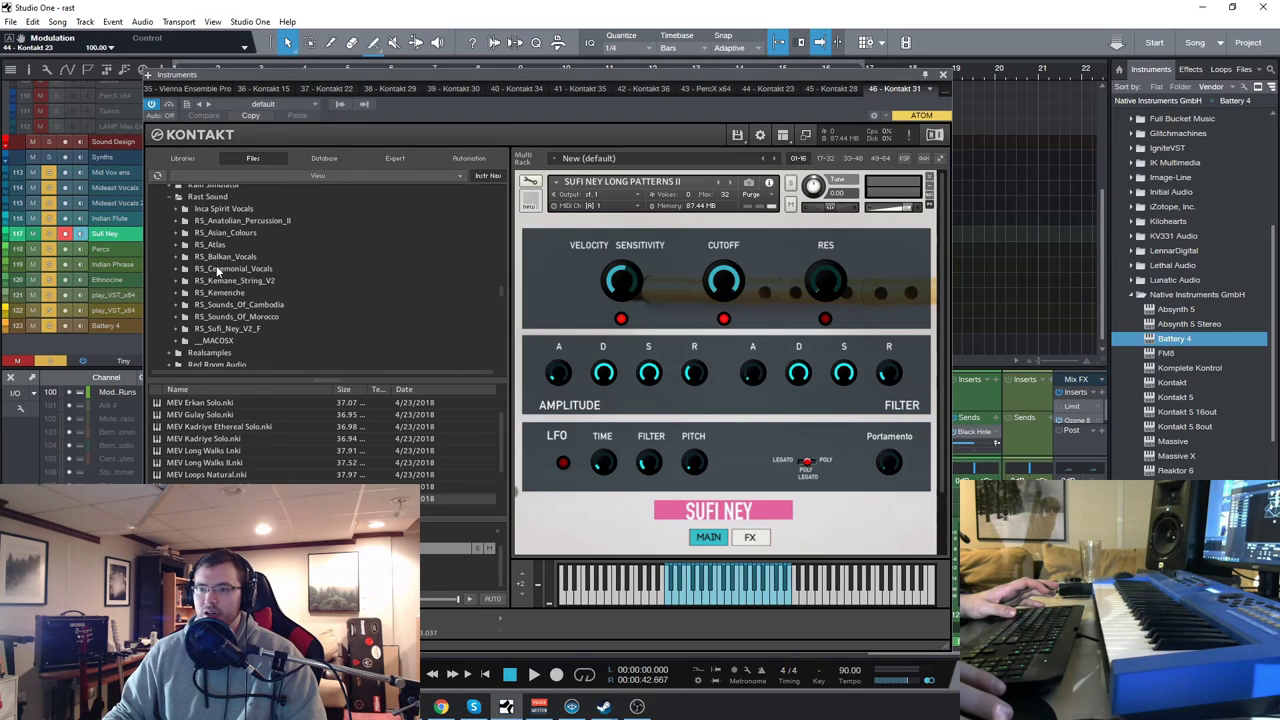
click(226, 329)
double_click(196, 414)
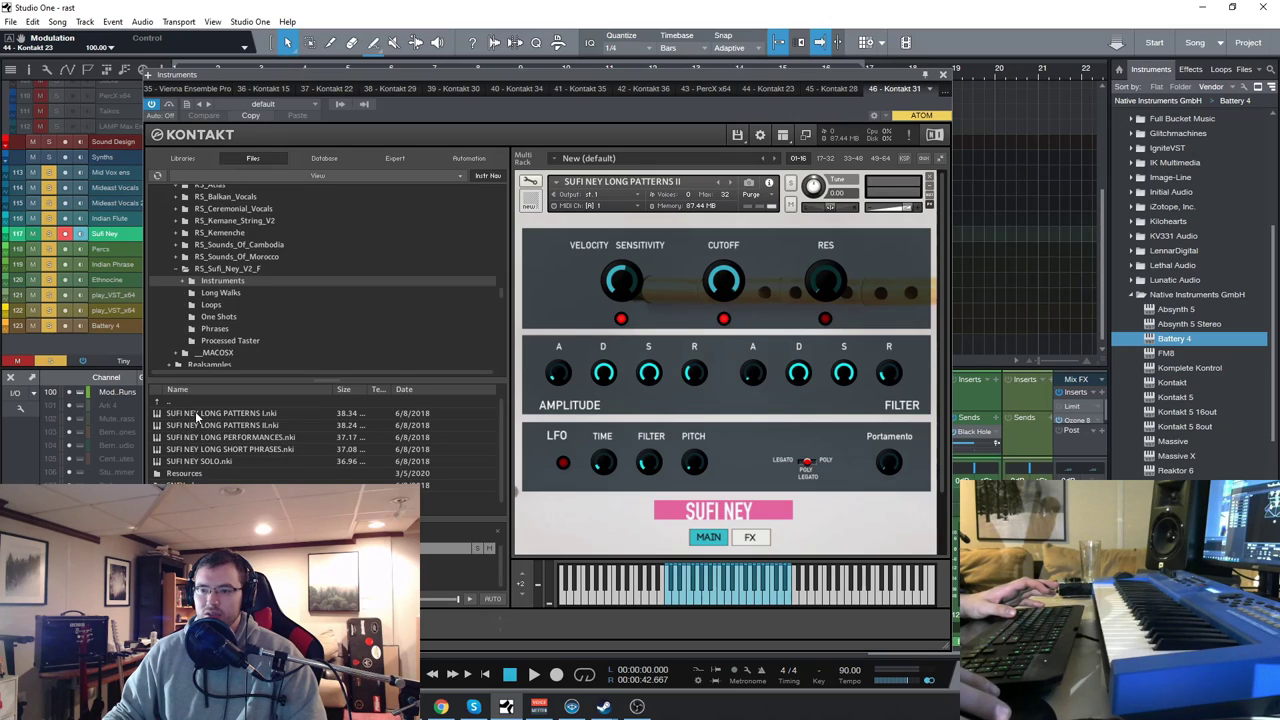
drag(436, 78, 652, 10)
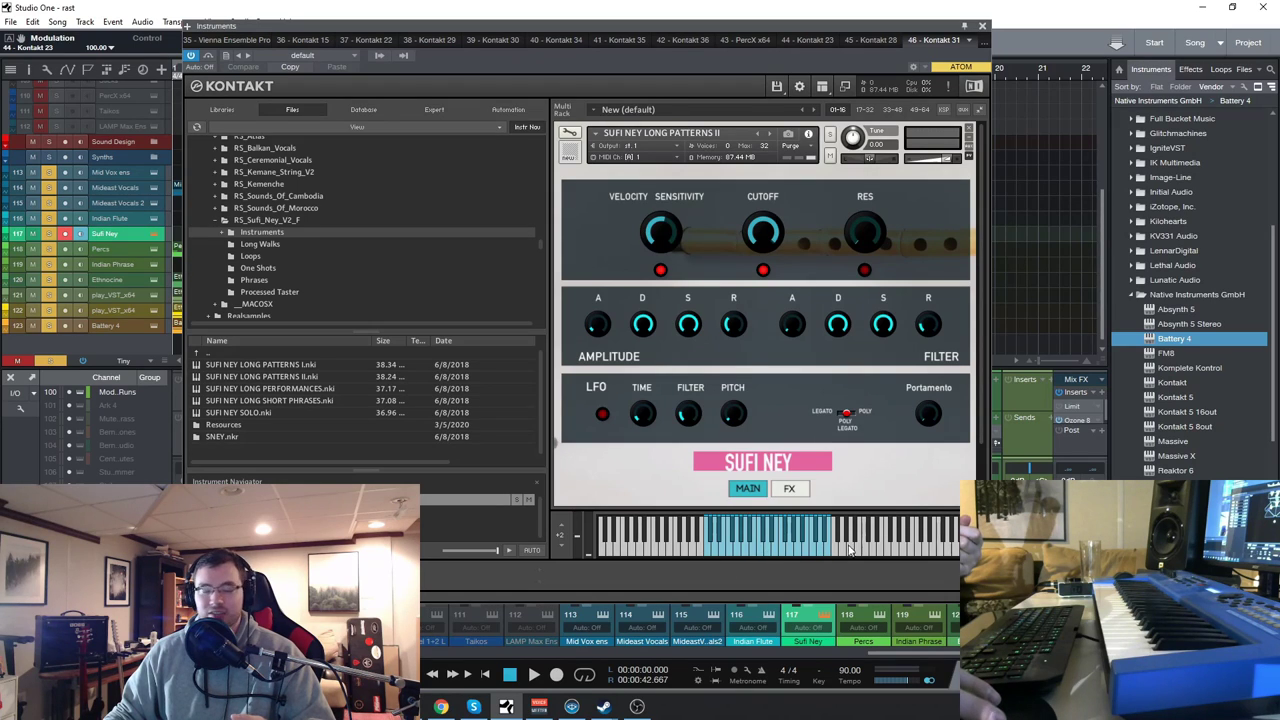
Step: Close the Sufi Ney Kontakt window and open the Sufi Ney part in the note editor
click(982, 25)
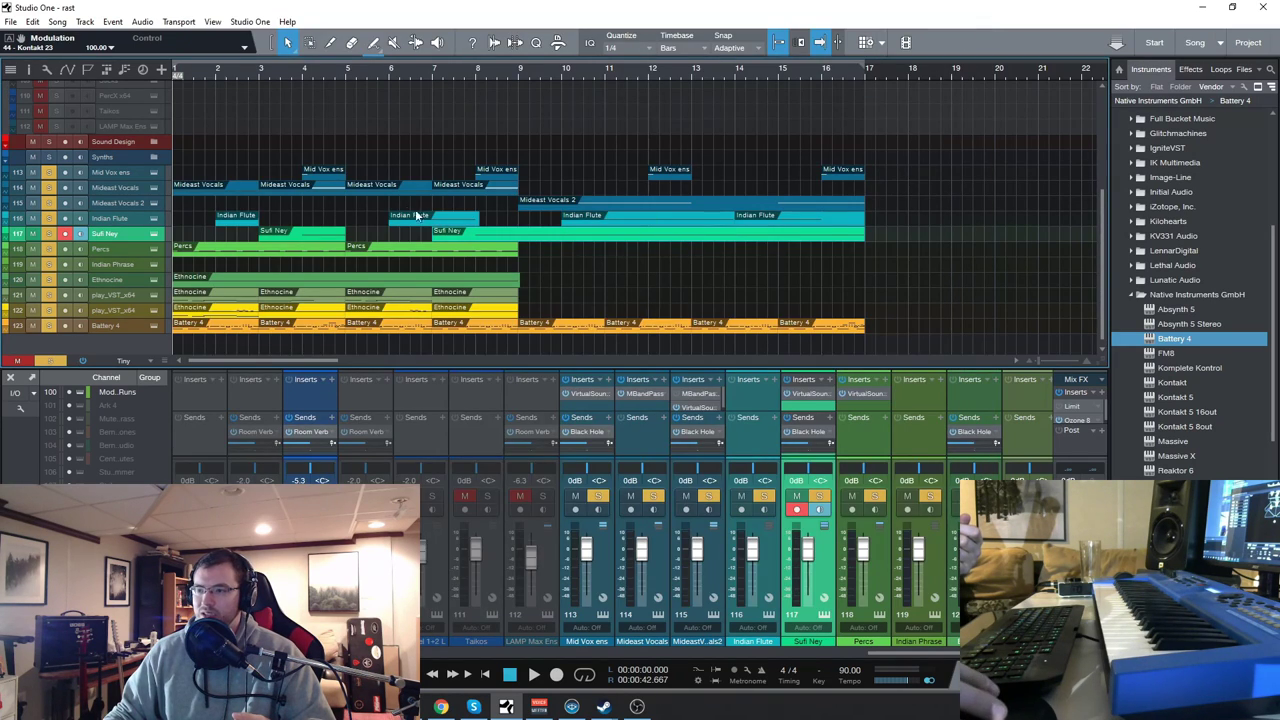
double_click(312, 233)
key(F2)
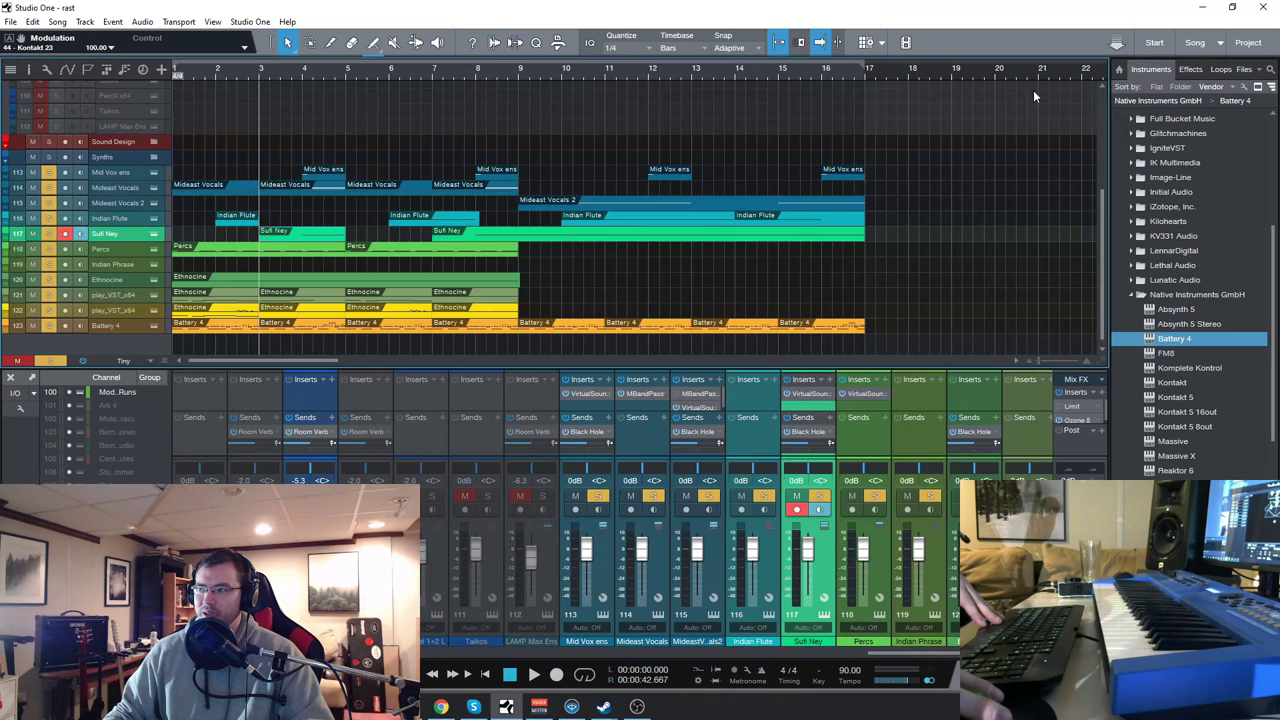
double_click(590, 238)
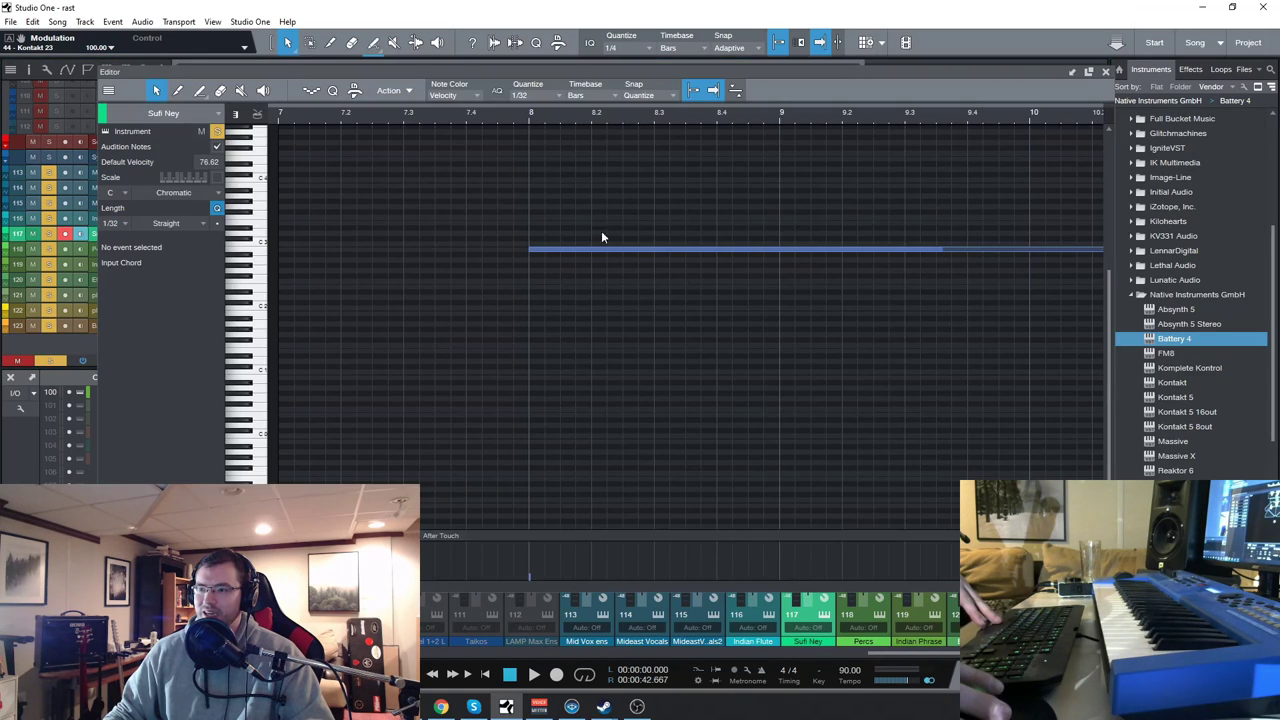
click(1106, 72)
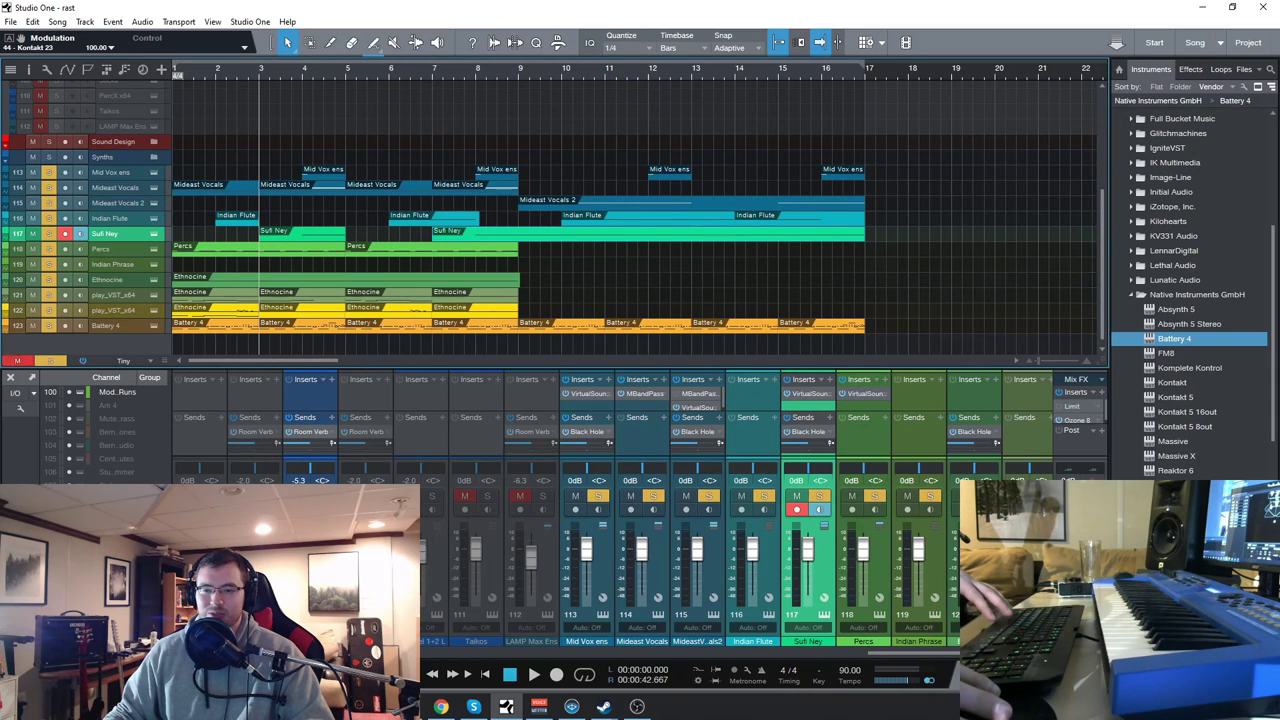
Step: Select the long sustained Sufi Ney note in the note editor, then close the editor
key(F2)
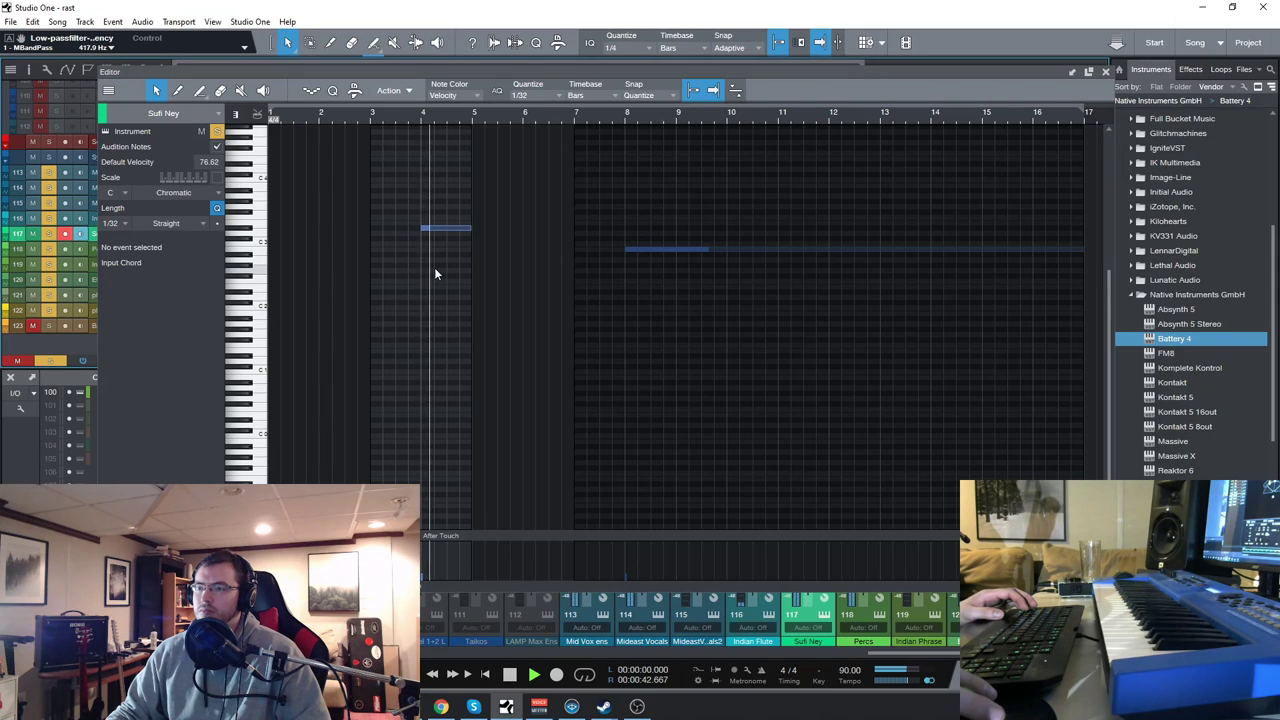
scroll(480, 290, right, 2)
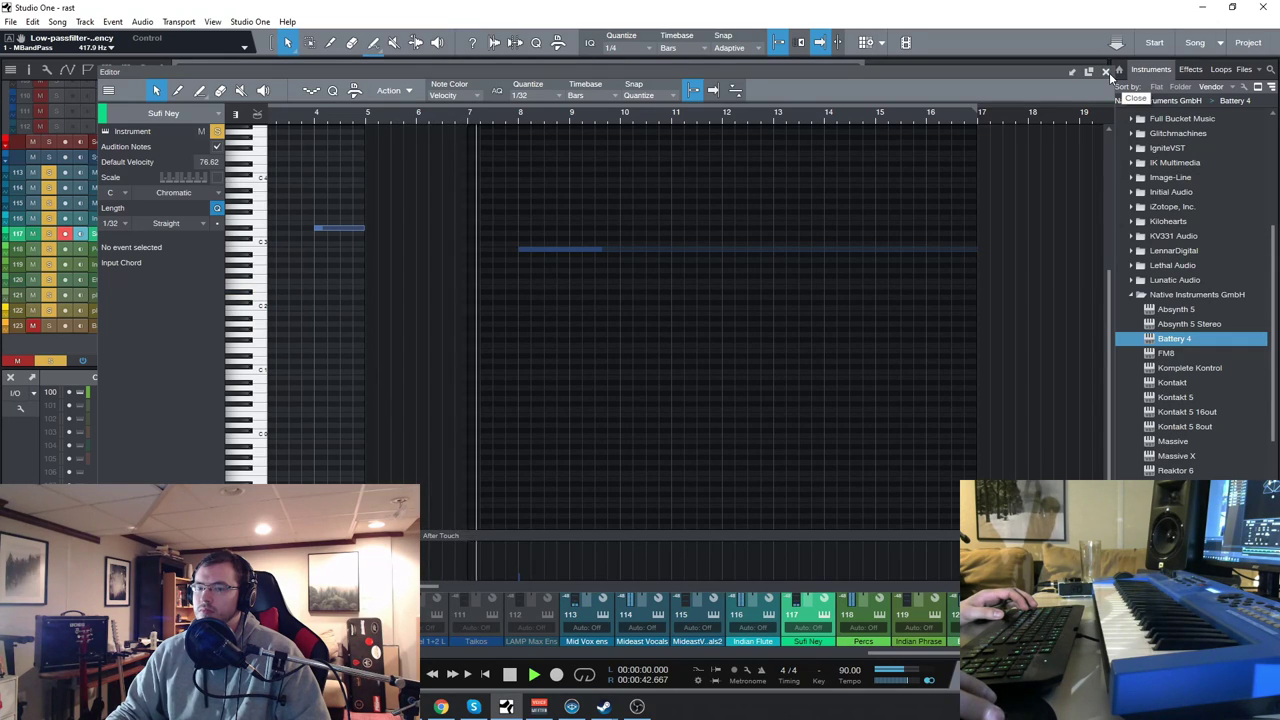
click(731, 306)
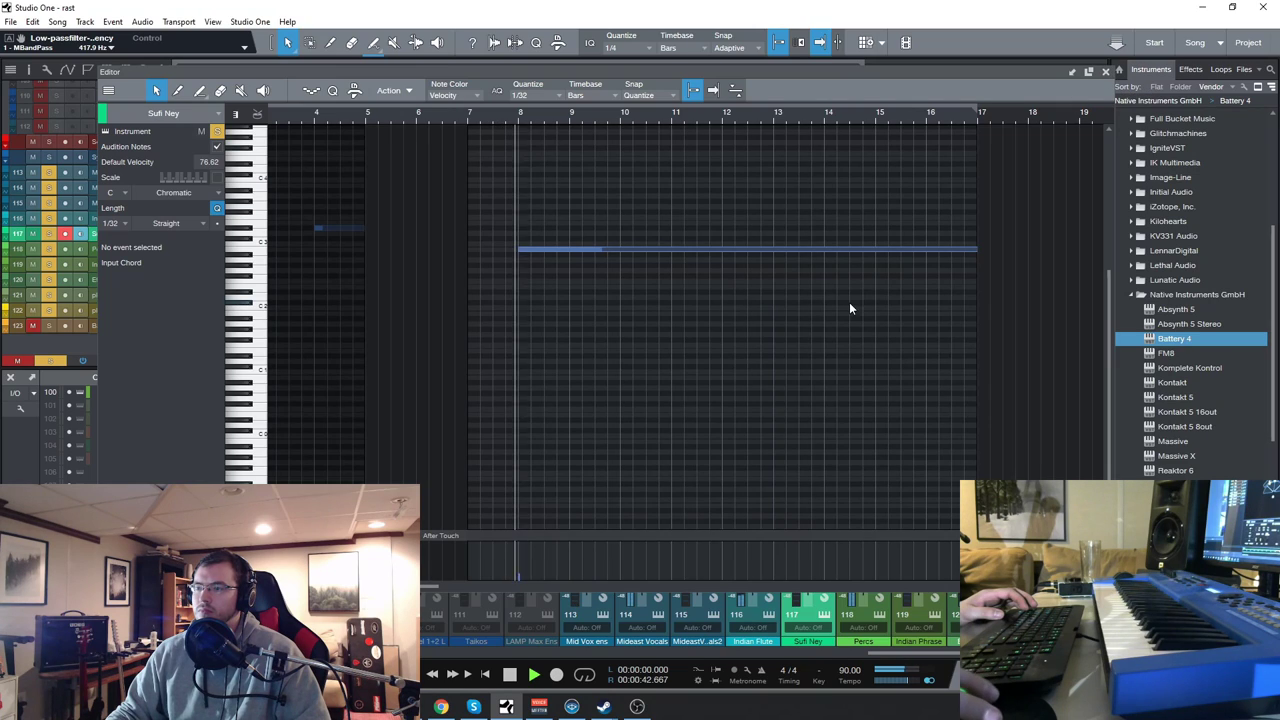
click(1104, 73)
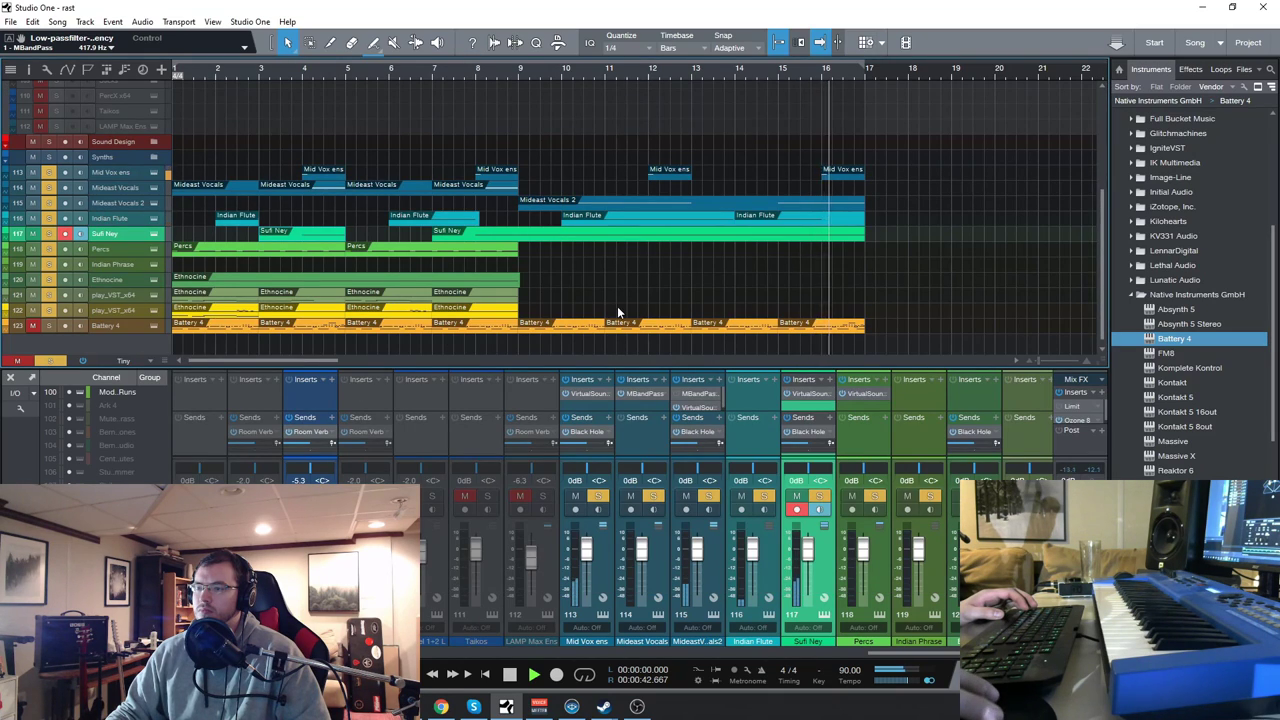
Step: Stop playback, select the Battery 4 track and mark a range across its part
click(510, 676)
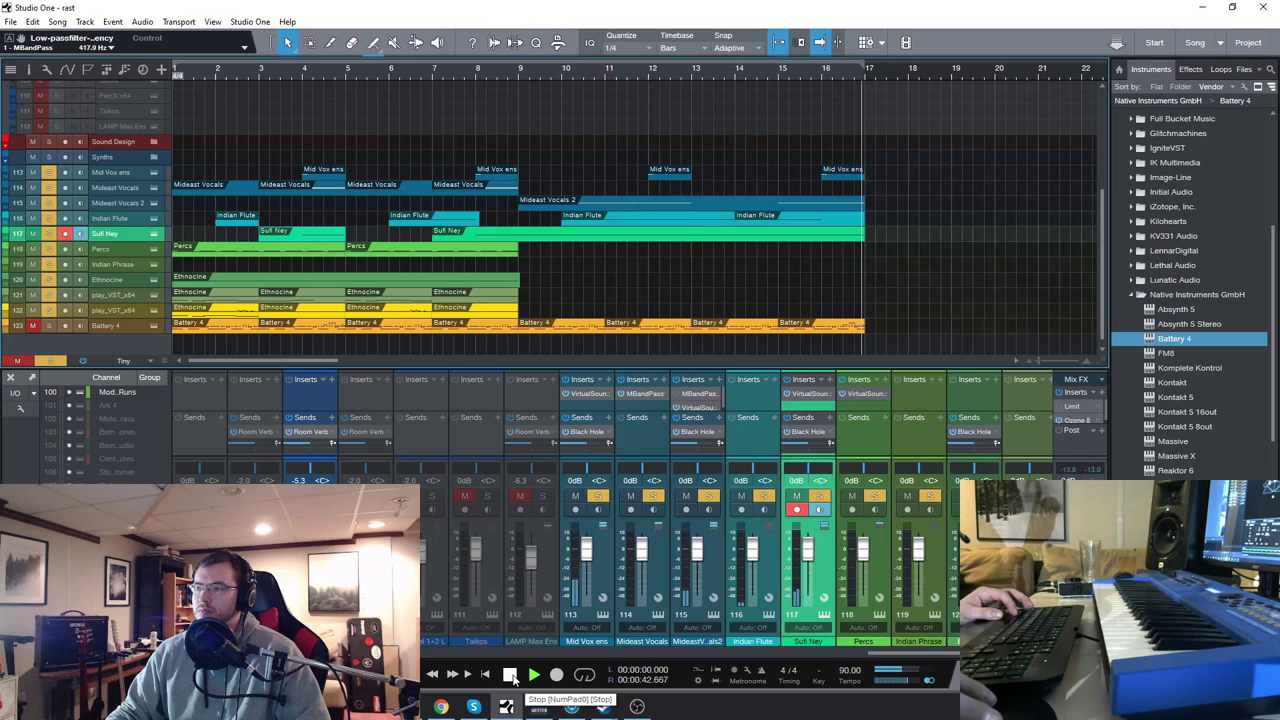
key(Down)
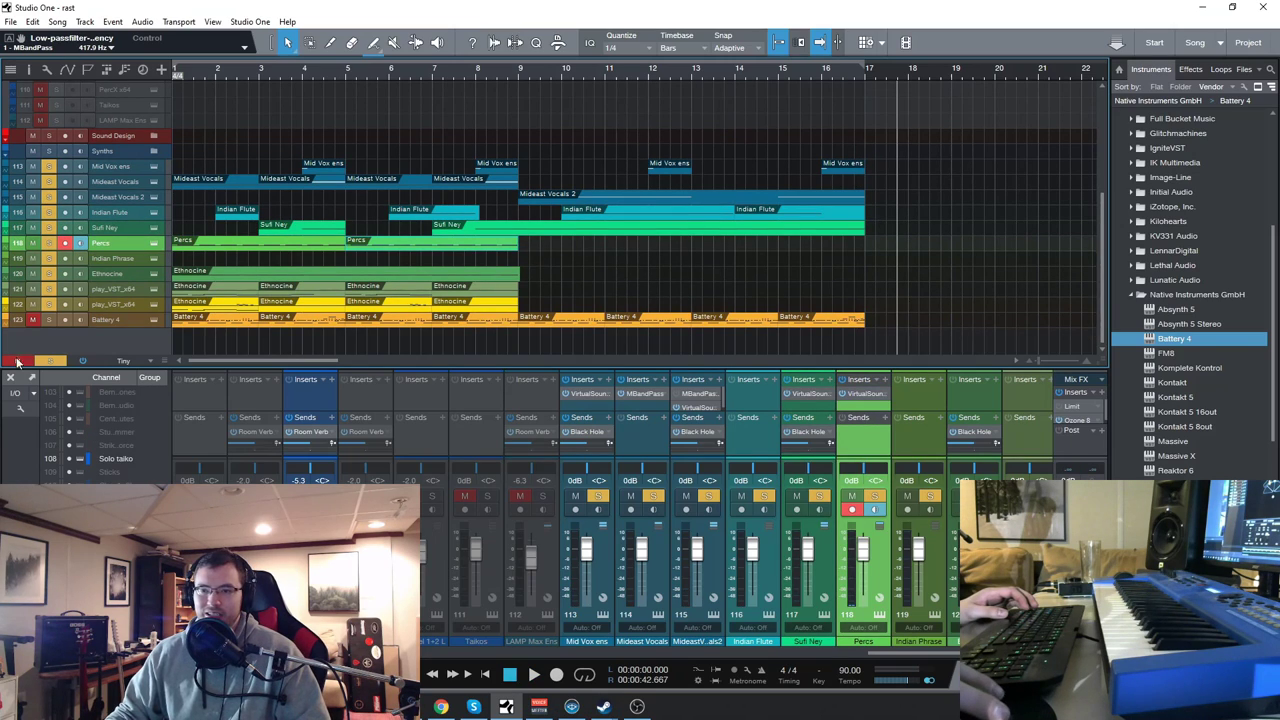
scroll(121, 227, up, 1)
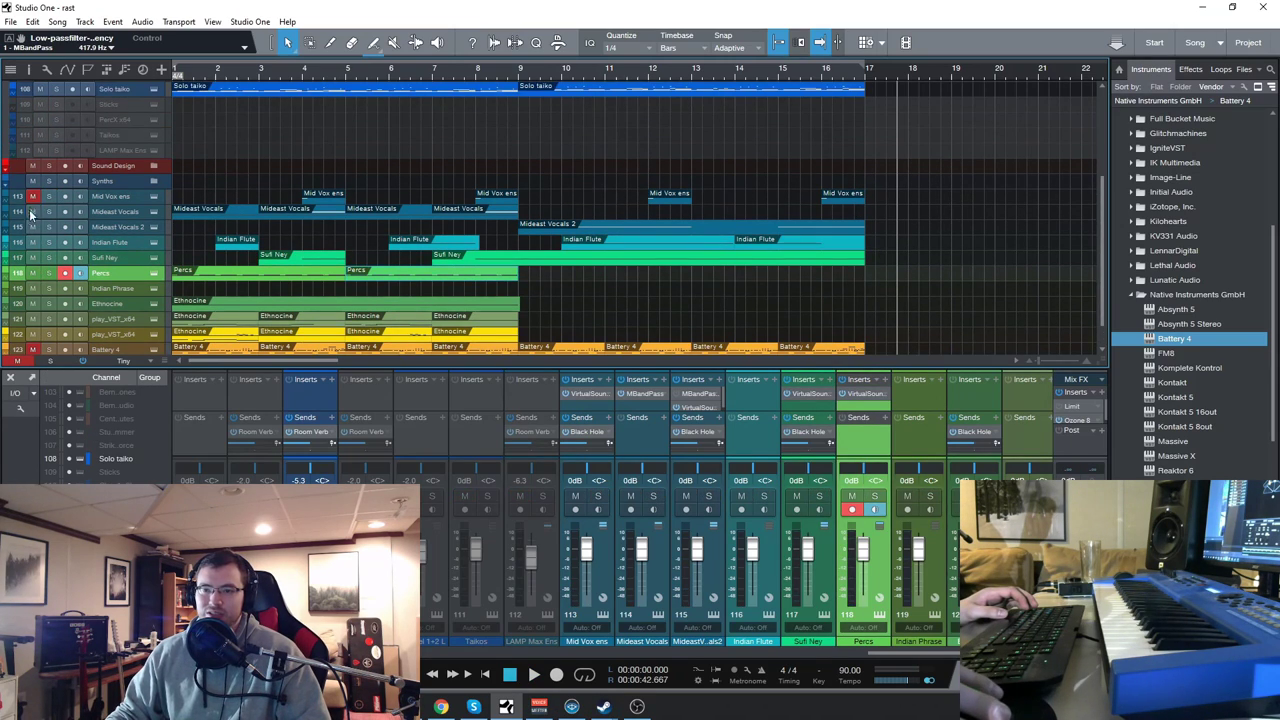
scroll(31, 214, up, 5)
scroll(162, 249, down, 3)
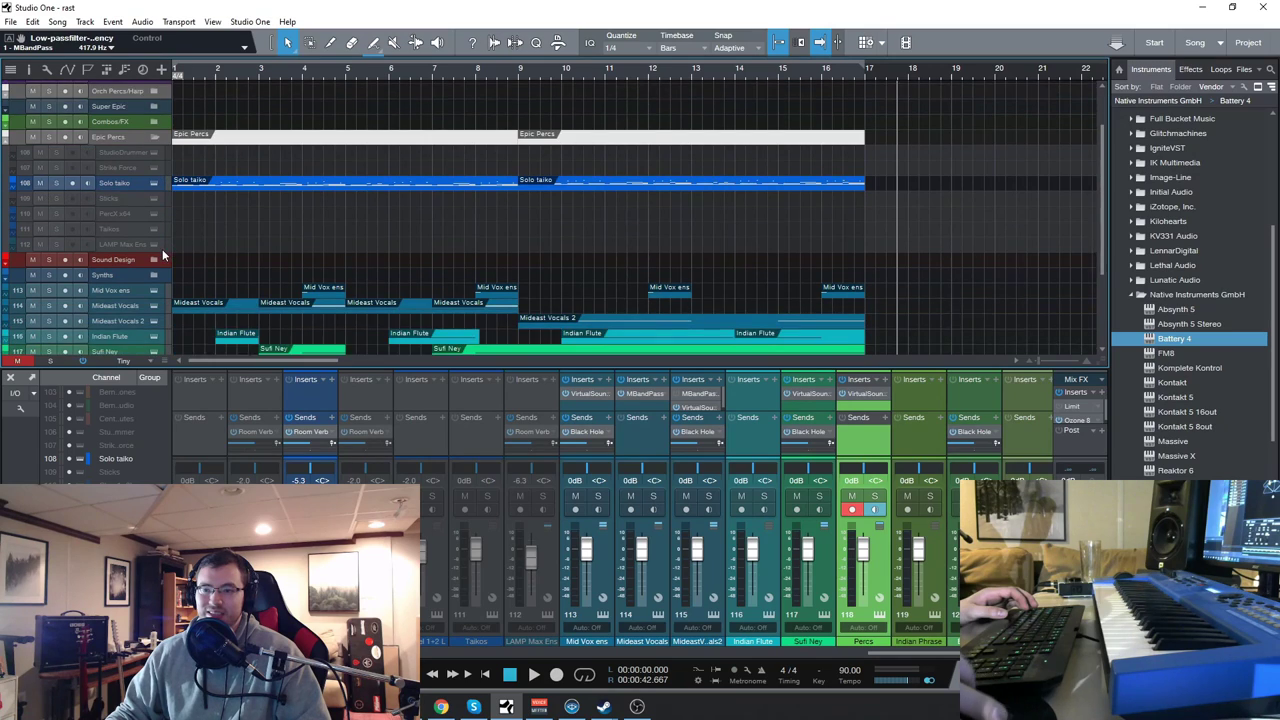
scroll(215, 253, down, 2)
scroll(215, 253, down, 1)
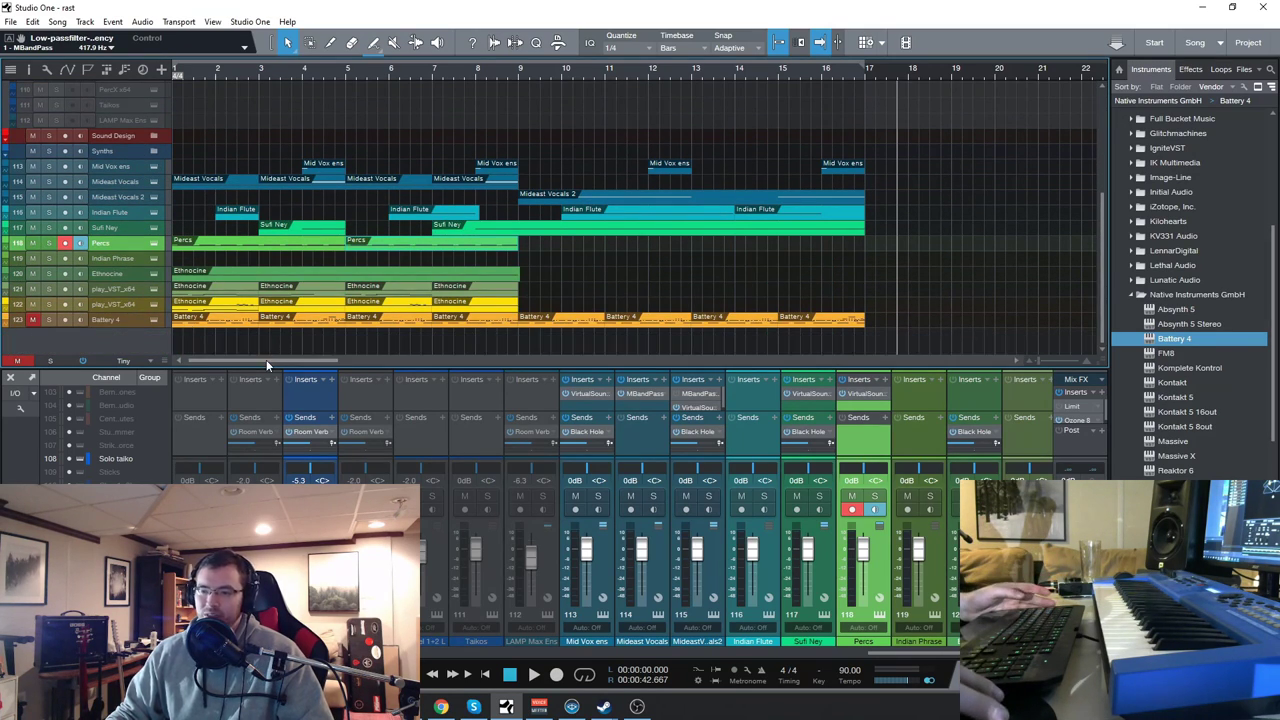
click(131, 320)
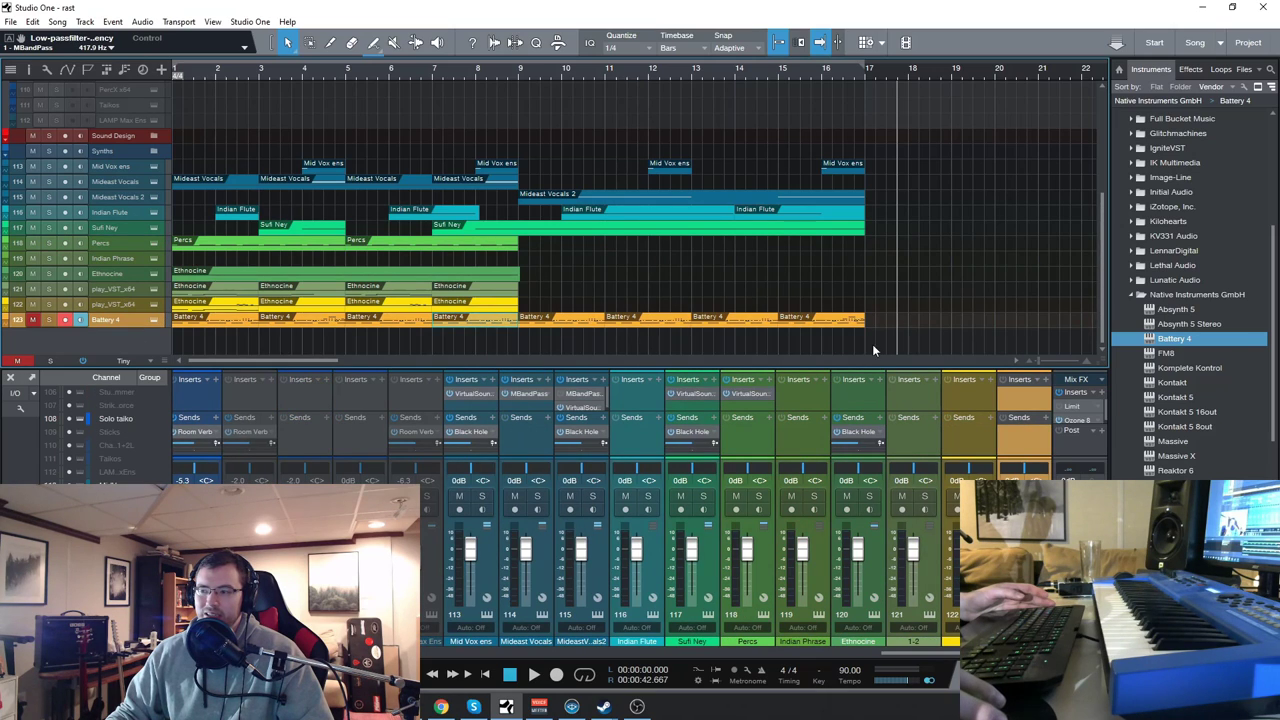
drag(872, 344, 195, 330)
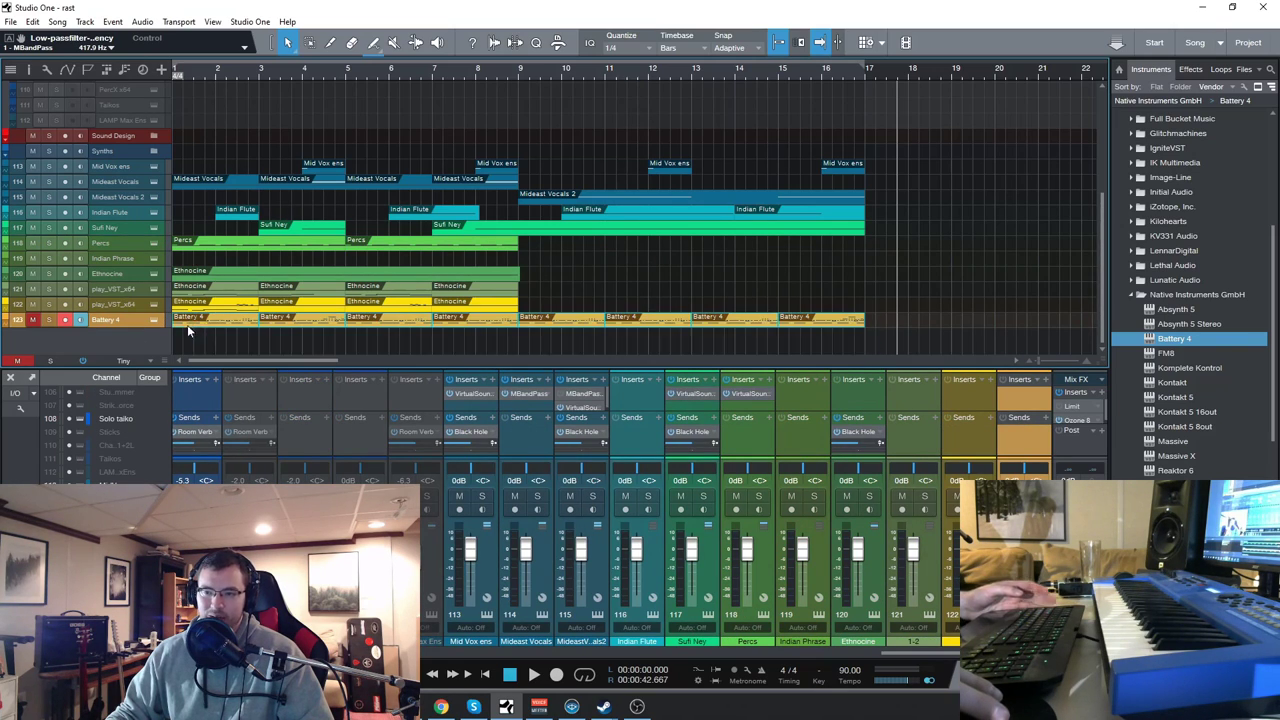
Step: Inspect the Battery 4 beat's drum notes in the note editor, then close it
double_click(276, 323)
scroll(560, 263, down, 3)
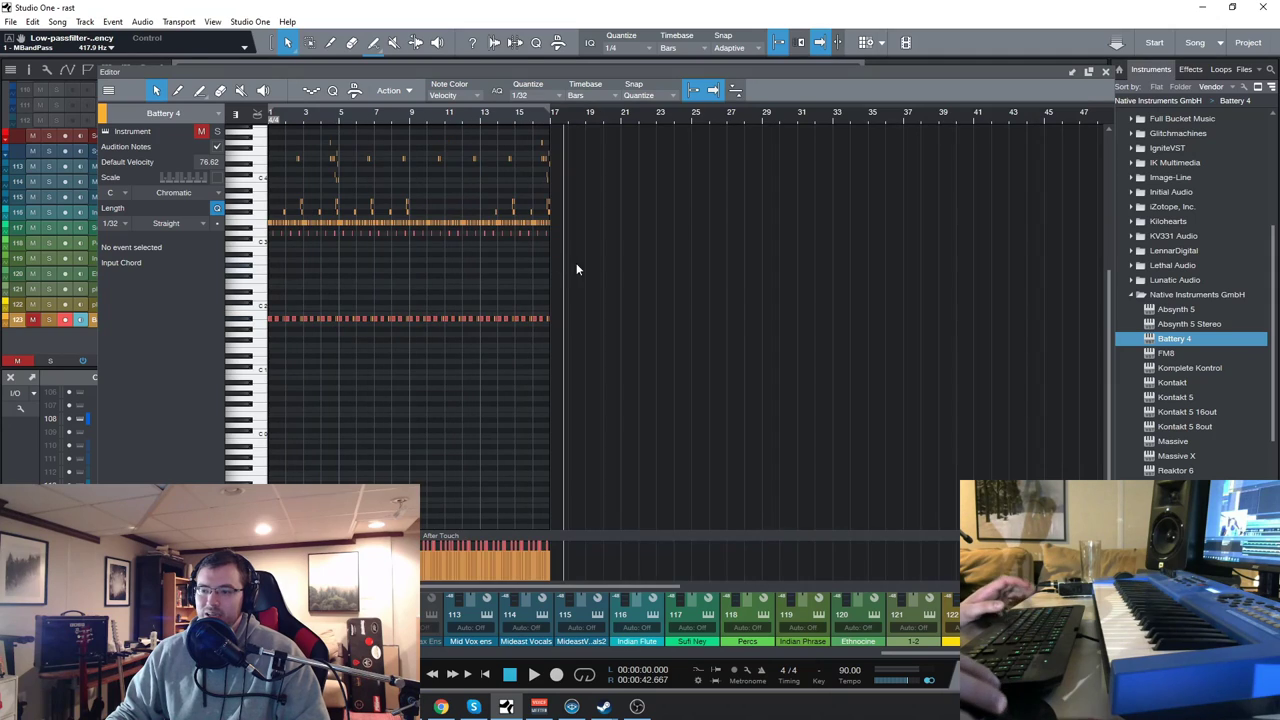
scroll(337, 246, up, 2)
scroll(560, 300, left, 2)
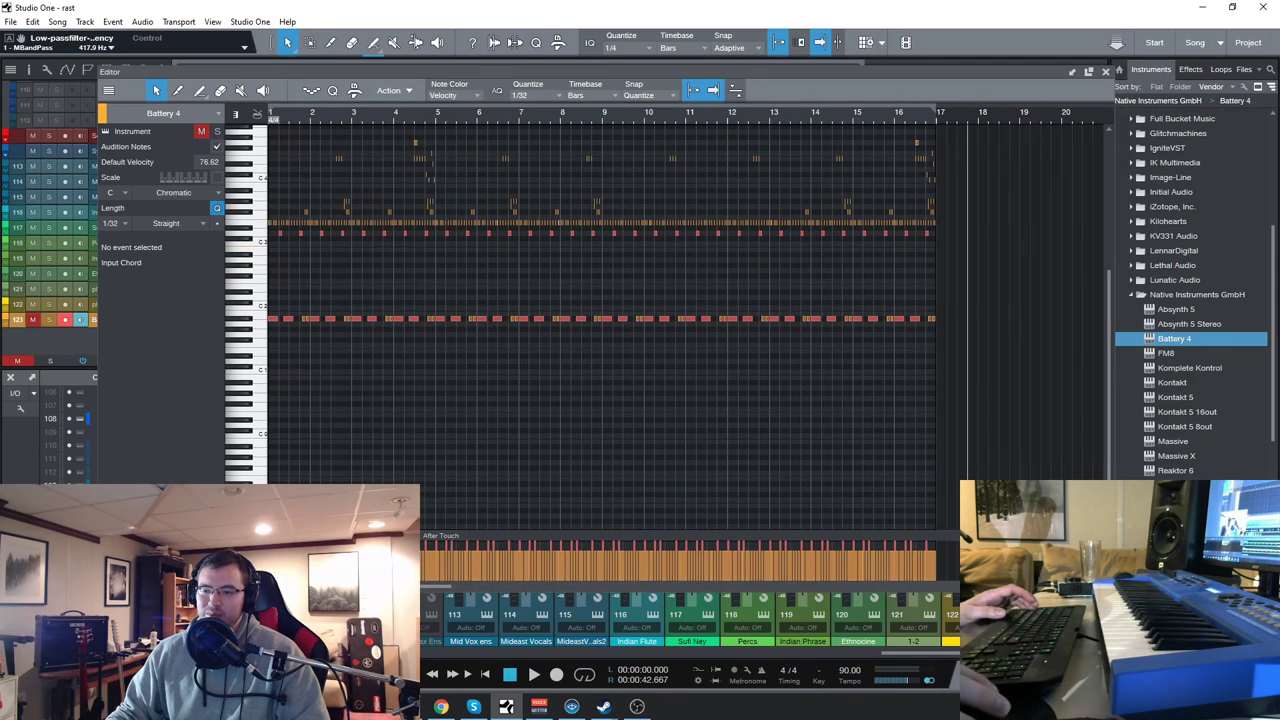
click(1105, 72)
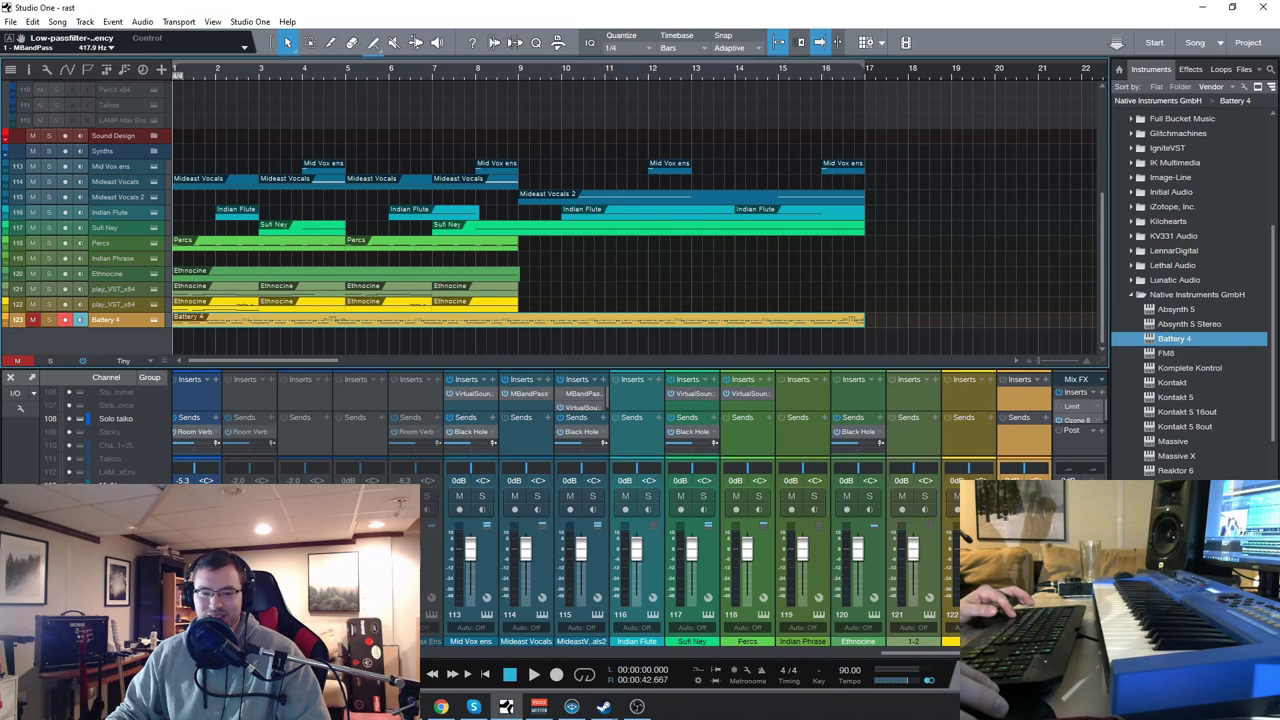
Step: Play the song from bar 1 with looping on, briefly reopening the Battery 4 notes
key(space)
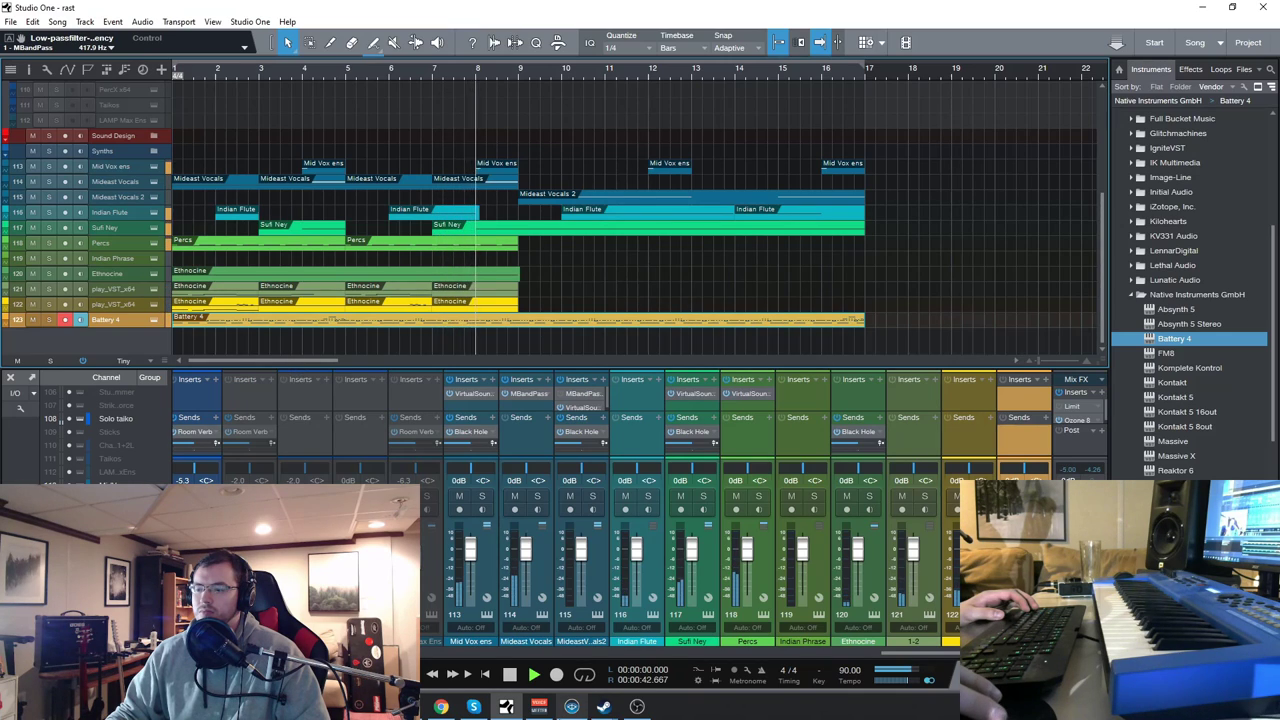
key(KP_Divide)
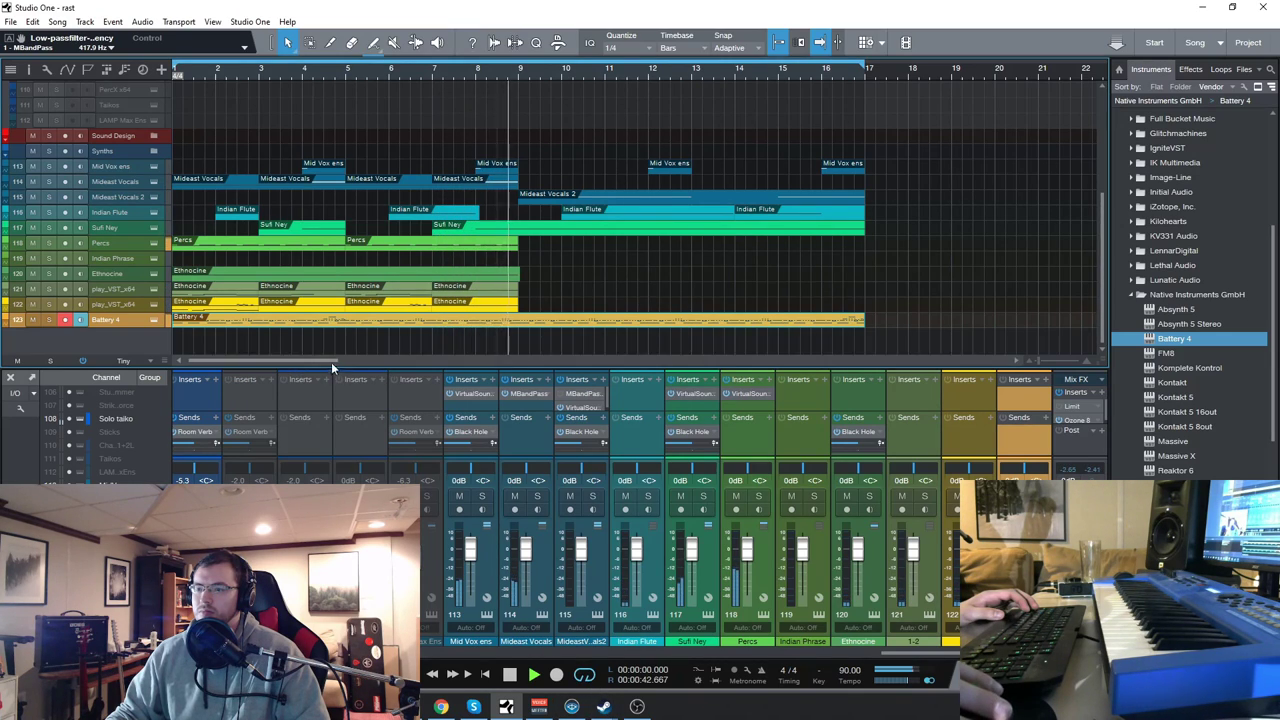
drag(330, 361, 345, 363)
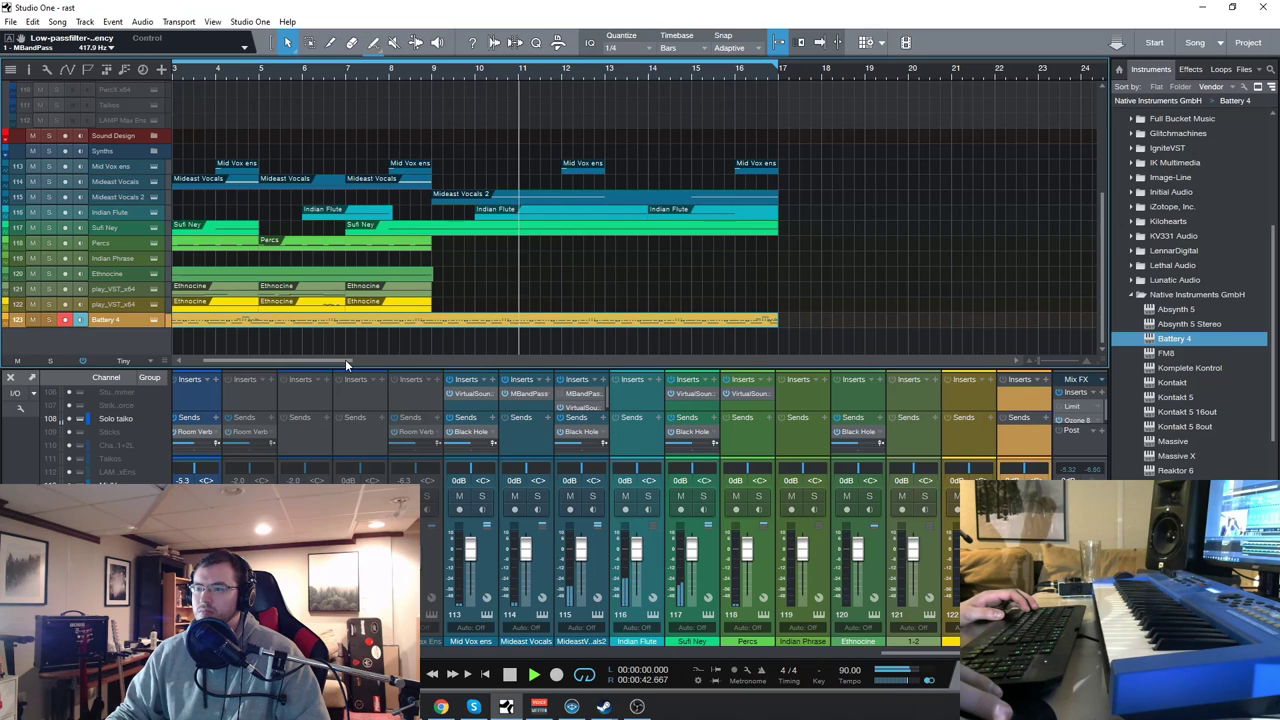
drag(345, 362, 316, 364)
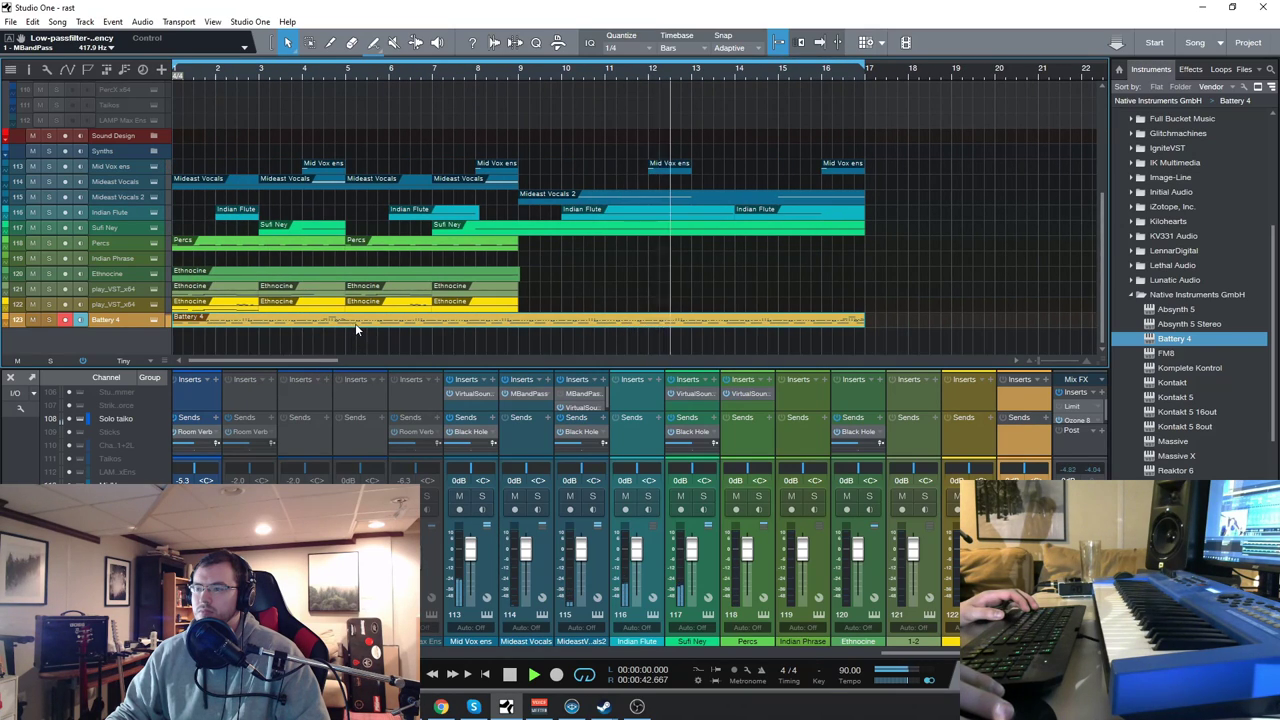
double_click(355, 323)
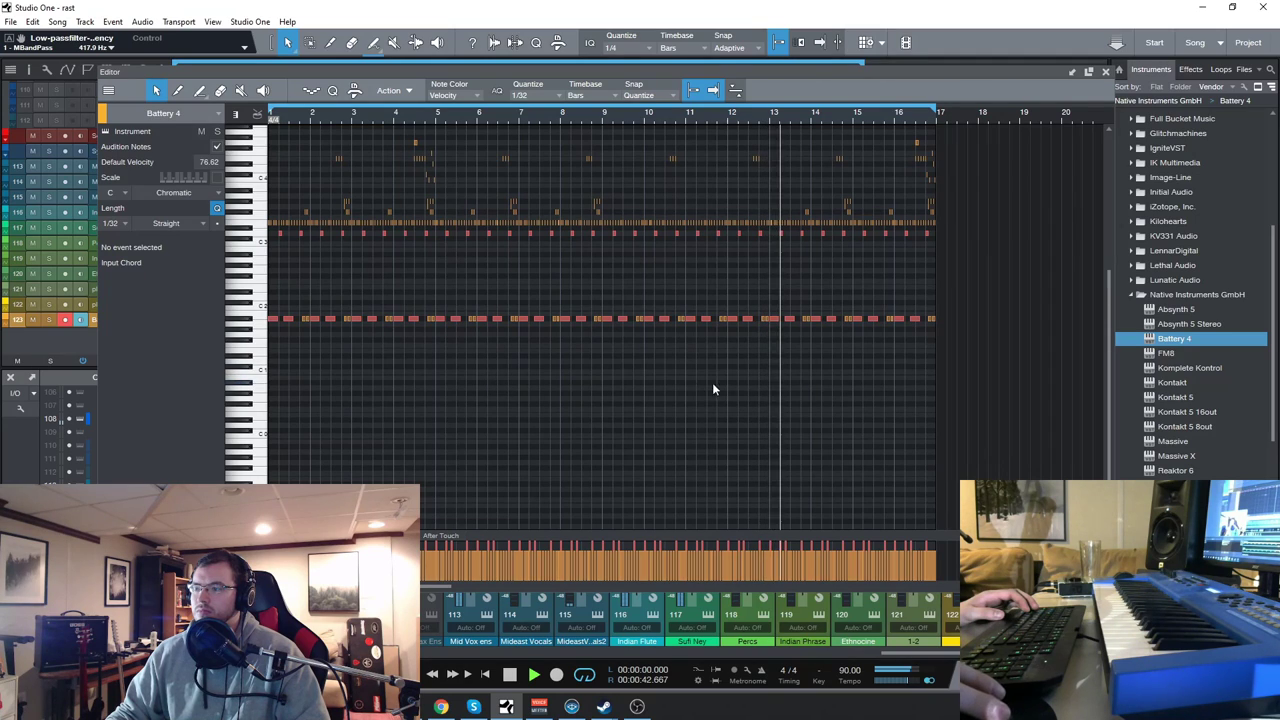
scroll(832, 396, up, 1)
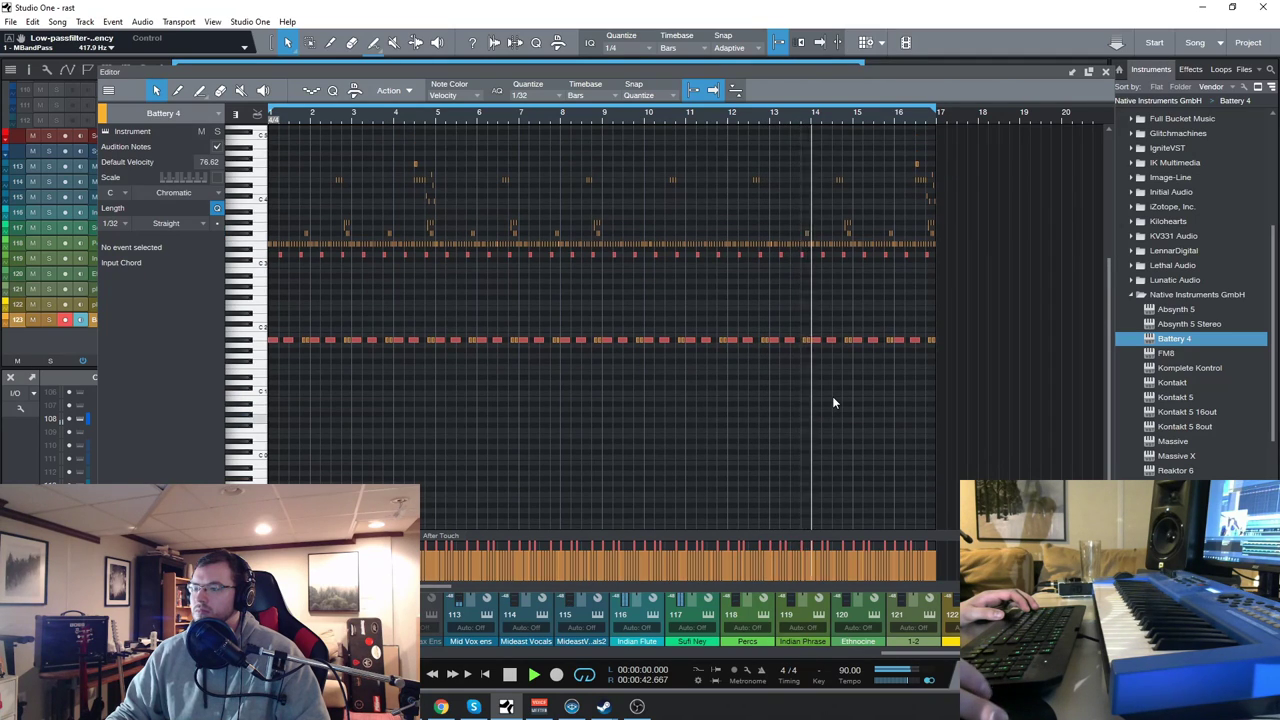
scroll(832, 396, up, 1)
key(F2)
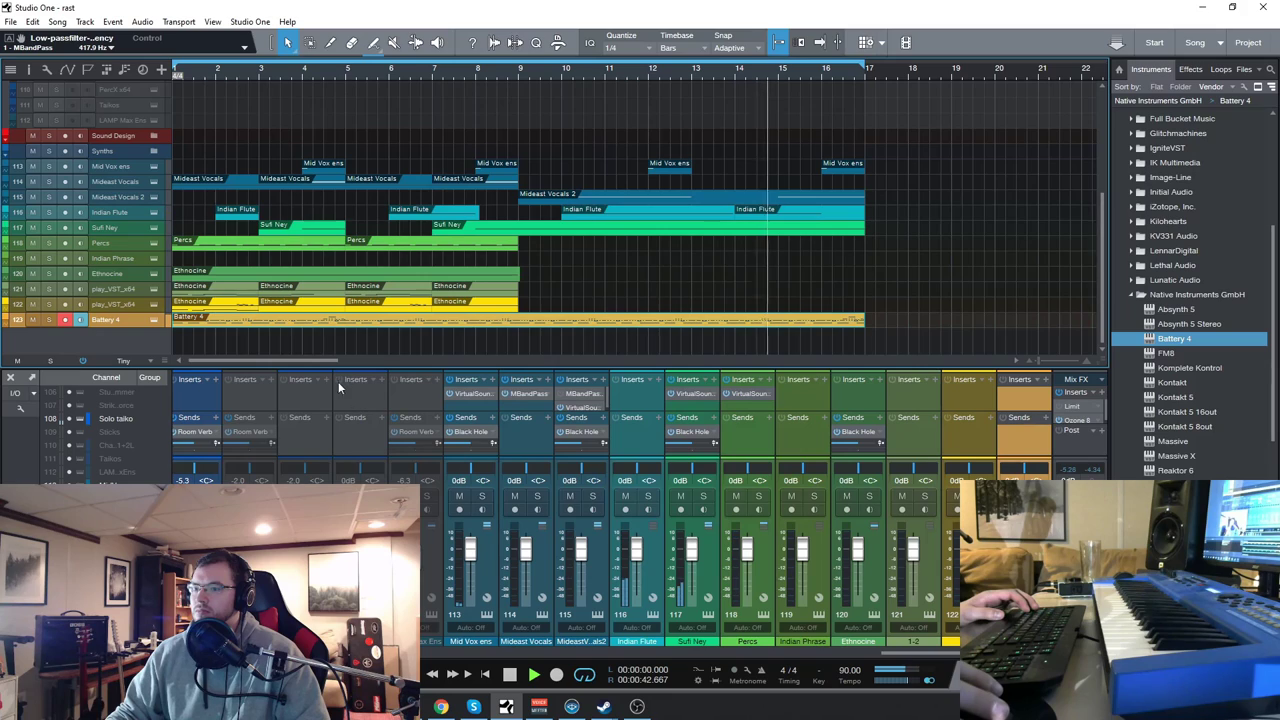
Step: Stop playback, record-arm the Sufi Ney track and briefly view its Sufi Ney Long Patterns II Kontakt
click(510, 676)
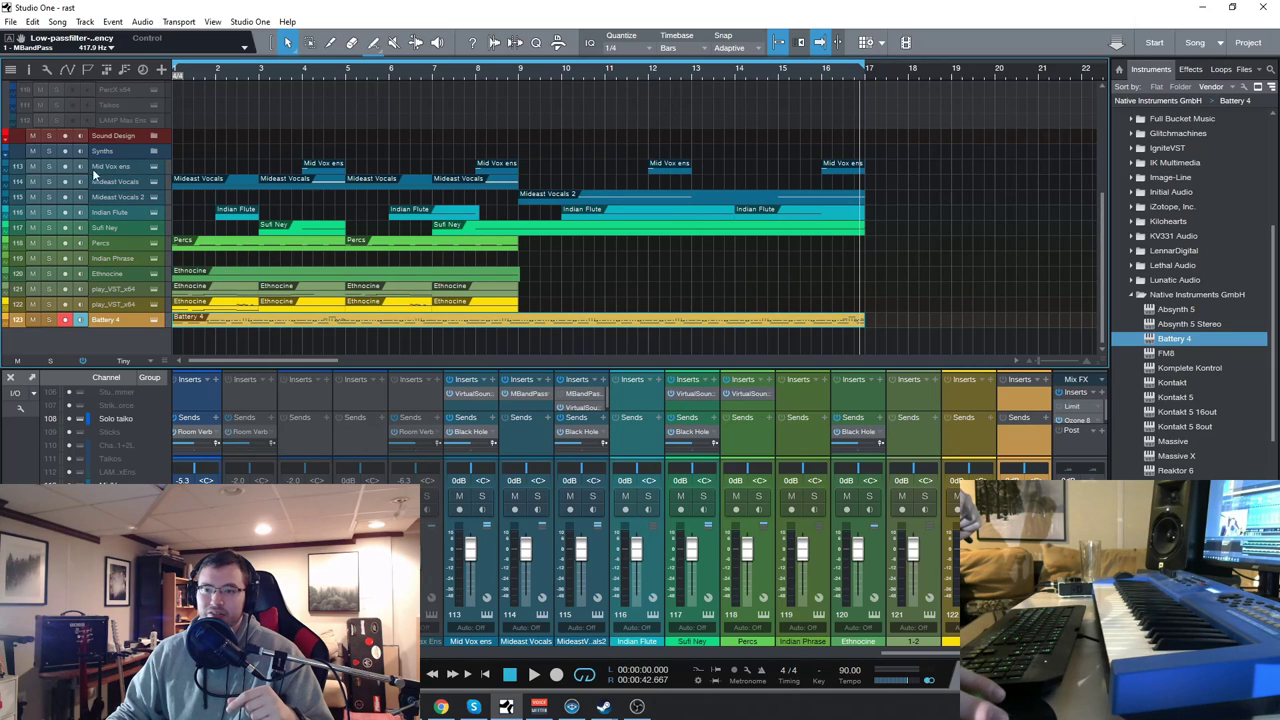
click(116, 230)
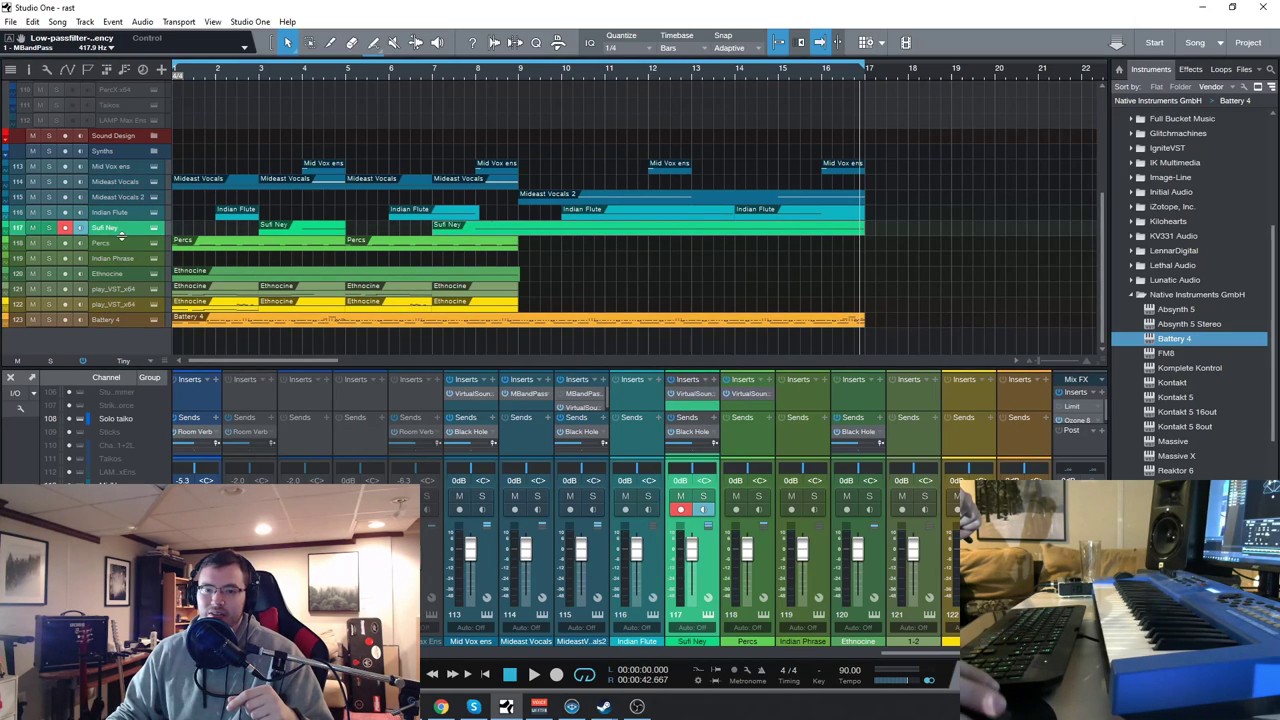
click(153, 228)
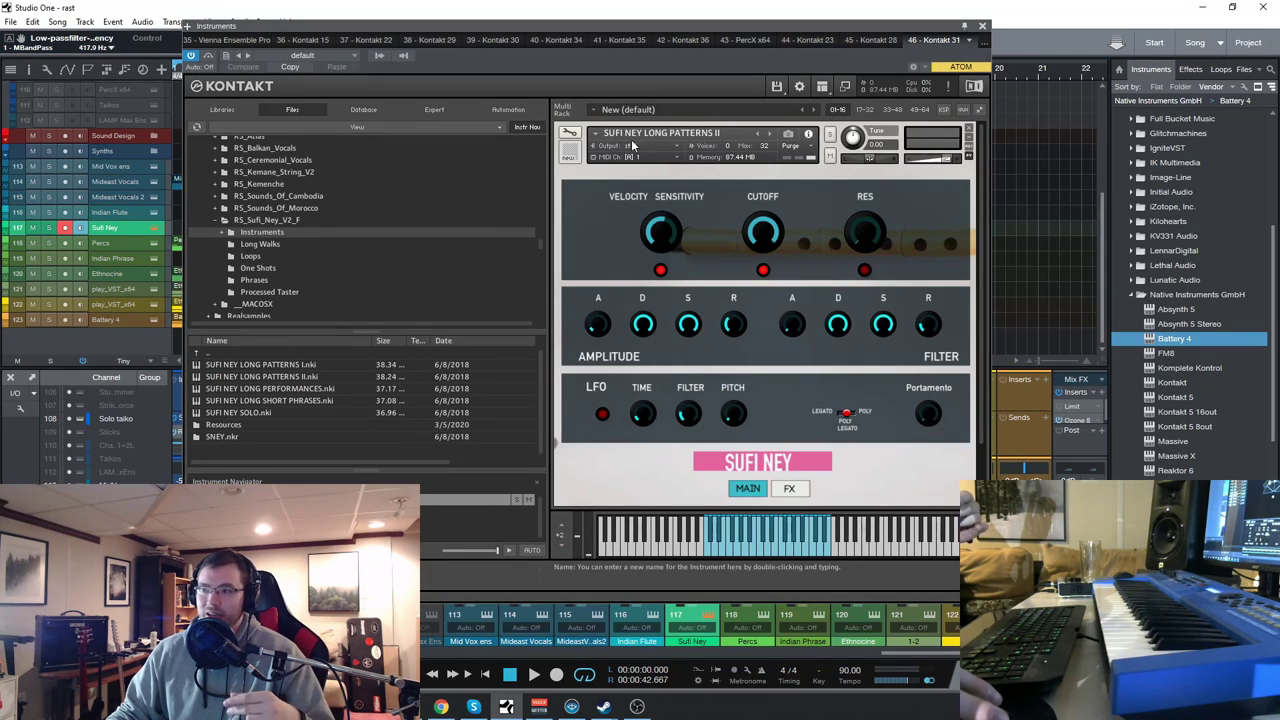
click(981, 28)
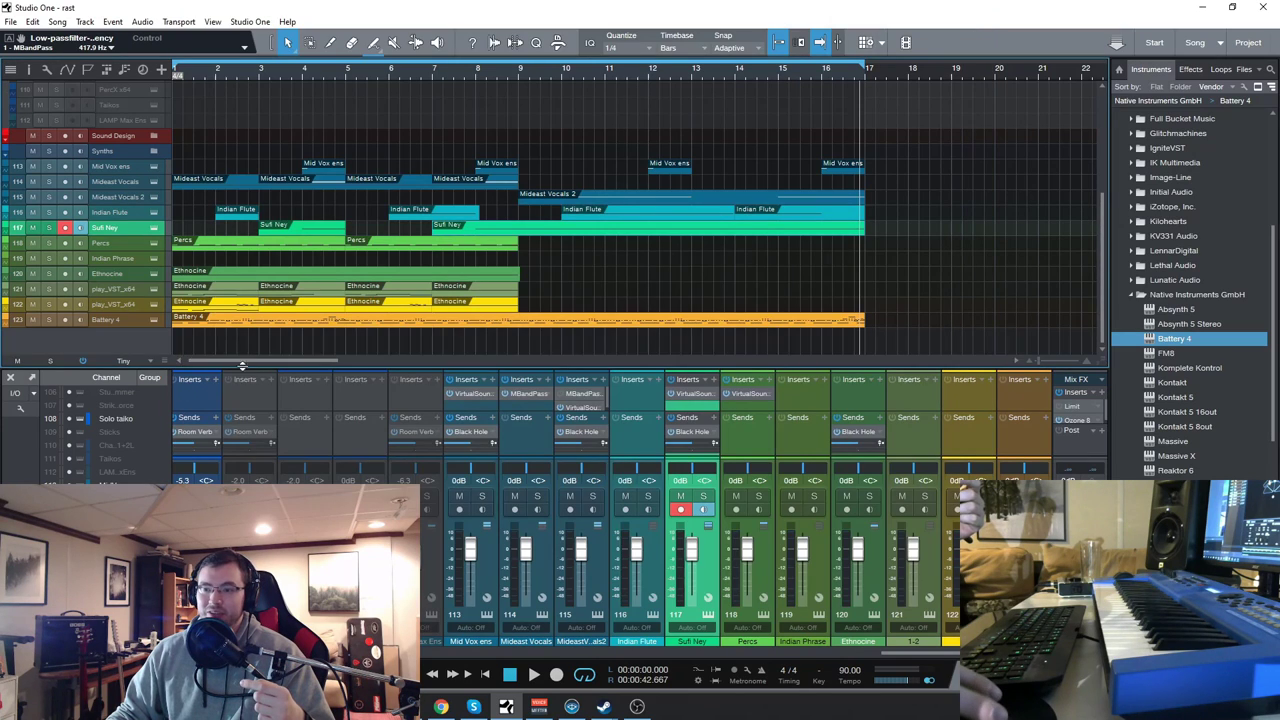